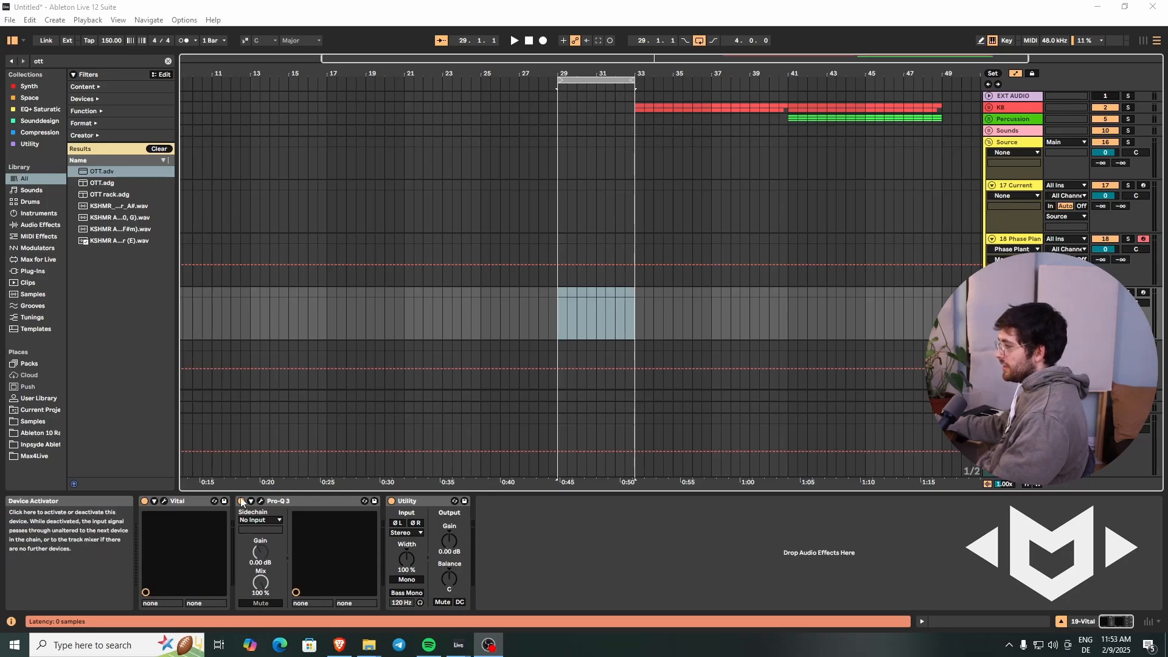
Step: Deactivate the Pro-Q 3 device on the Vital track and open Vital's plug-in window to play the init sound
click(241, 501)
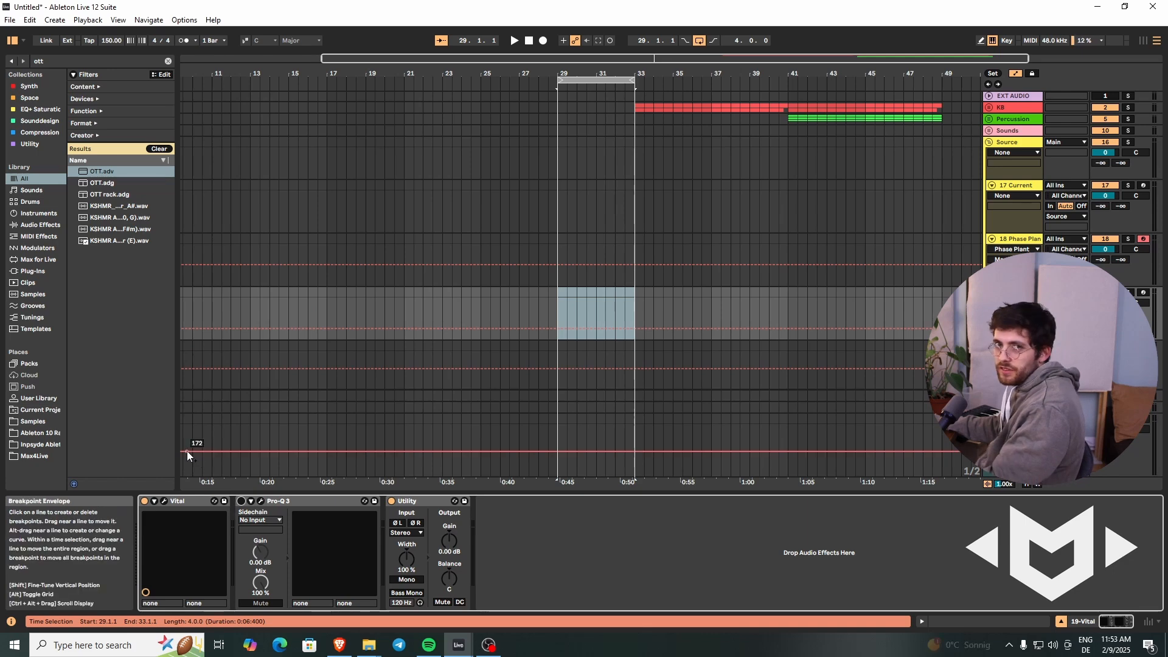
click(163, 501)
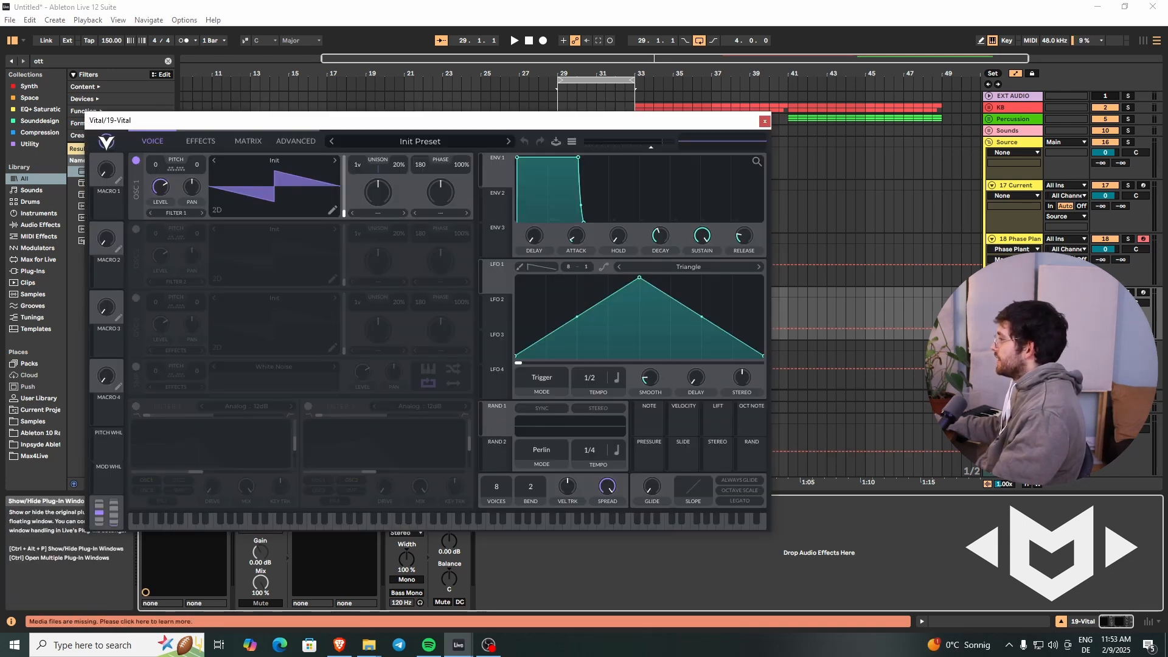
click(888, 154)
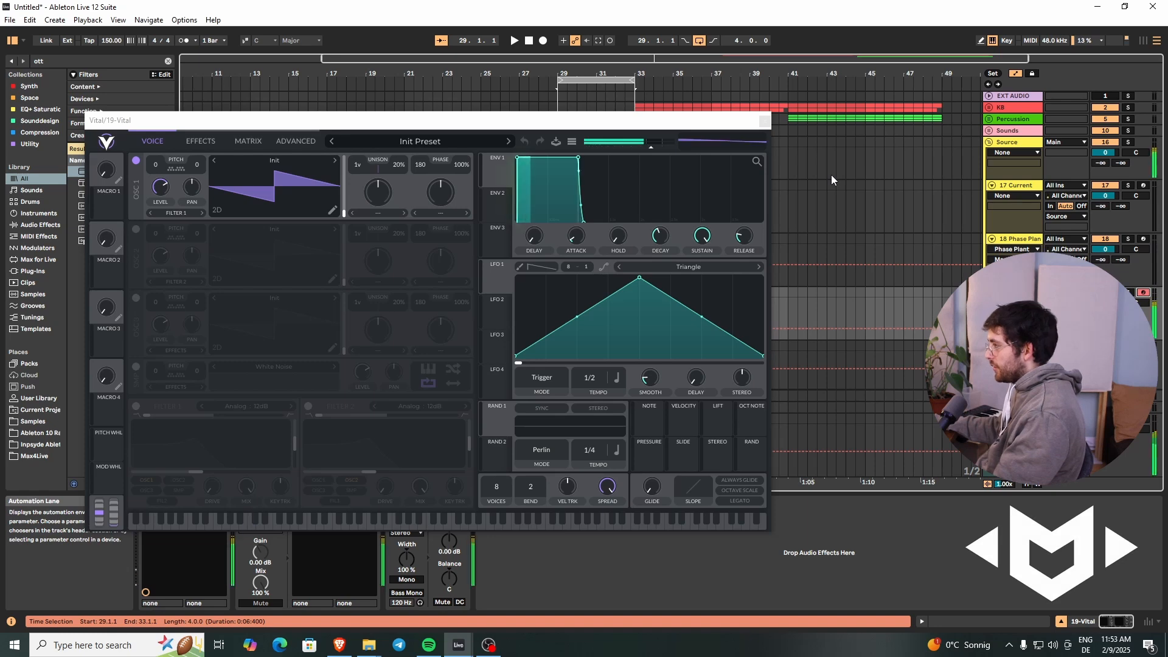
Step: In oscillator 1's wavetable editor, set the vertical grid to 5 and draw a long rising ramp with a short fall at the end
click(333, 211)
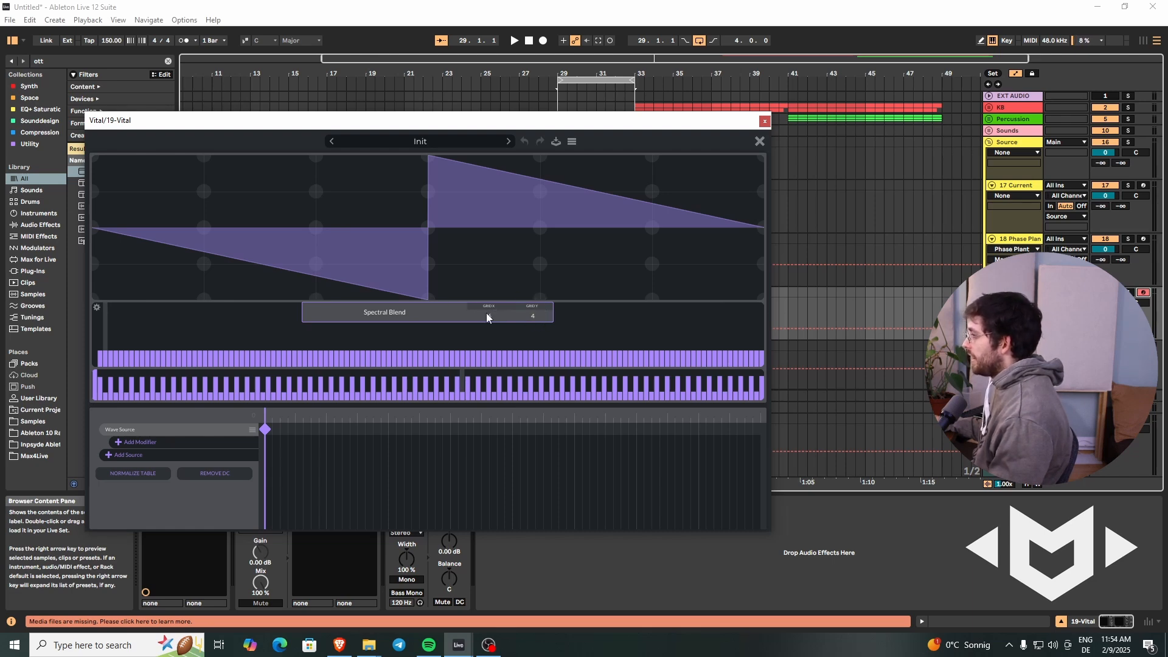
click(539, 314)
drag(539, 316, 541, 298)
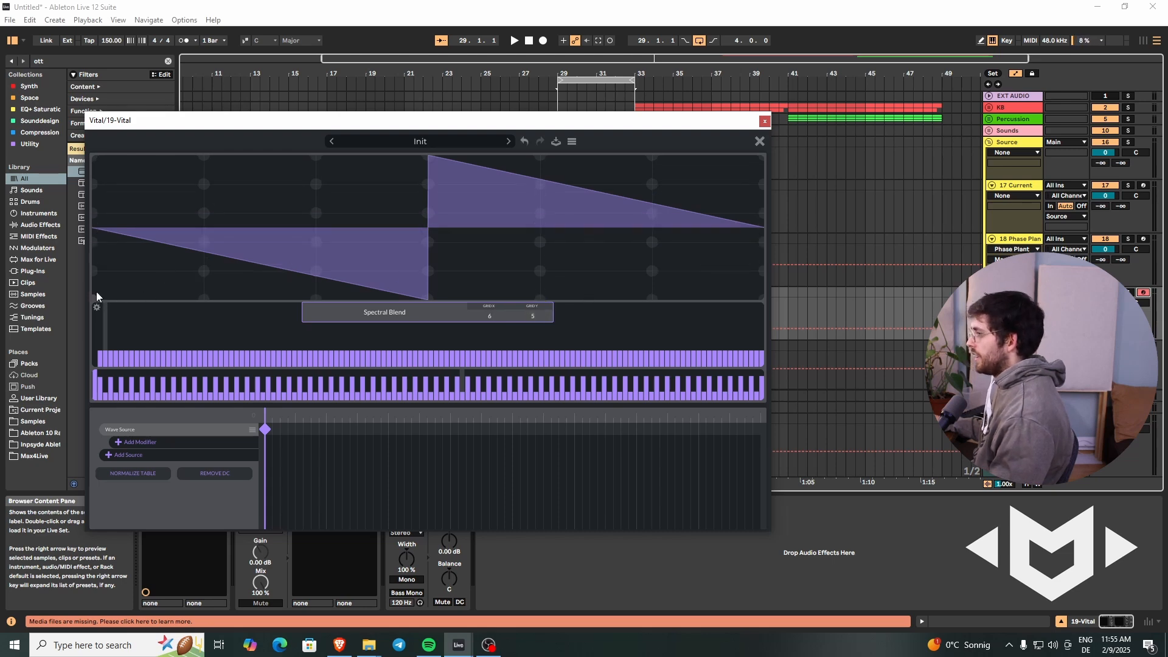
mouse_move(95, 294)
mouse_down()
mouse_move(213, 280)
mouse_move(318, 248)
mouse_move(334, 229)
mouse_move(317, 249)
mouse_up()
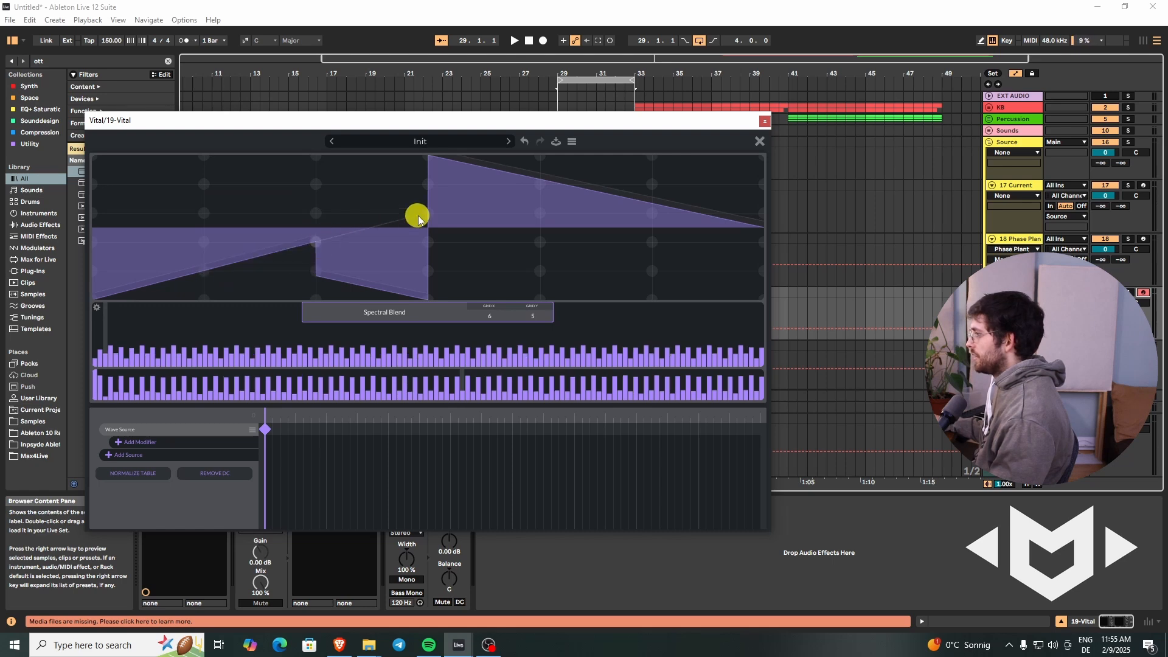
mouse_move(417, 215)
mouse_down()
mouse_move(639, 156)
mouse_move(657, 161)
mouse_move(764, 302)
mouse_move(759, 139)
mouse_up()
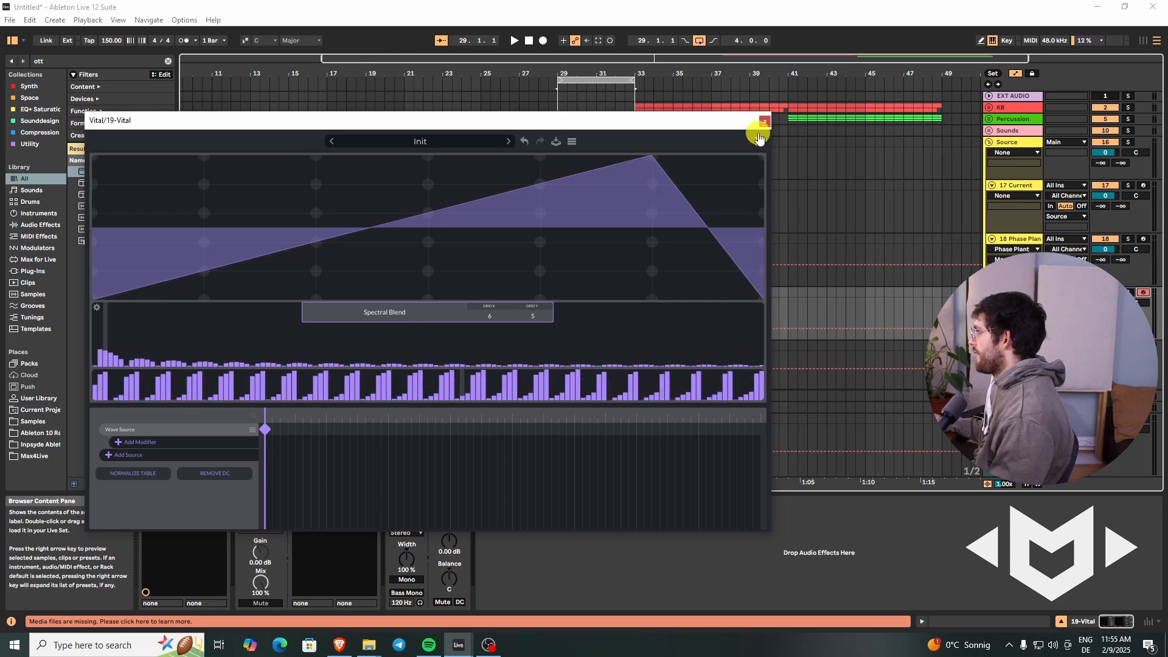
click(758, 139)
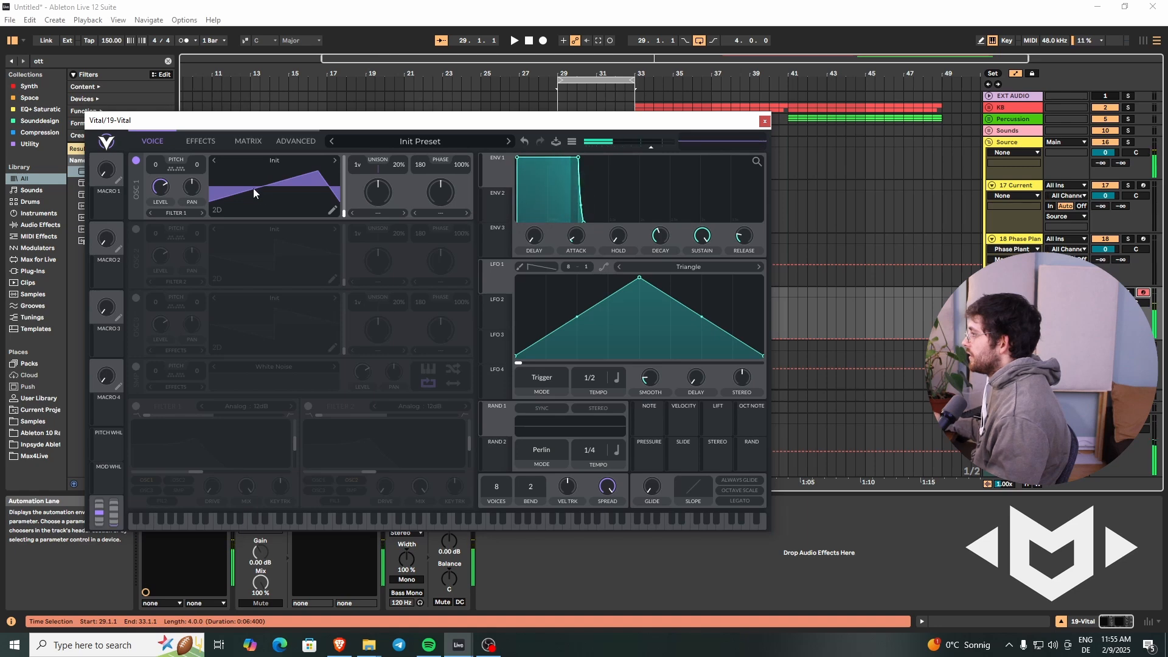
Step: Apply the Bend phase distortion to oscillator 1, raise its amount strongly and shift its distortion phase well past the centre
click(437, 217)
click(440, 270)
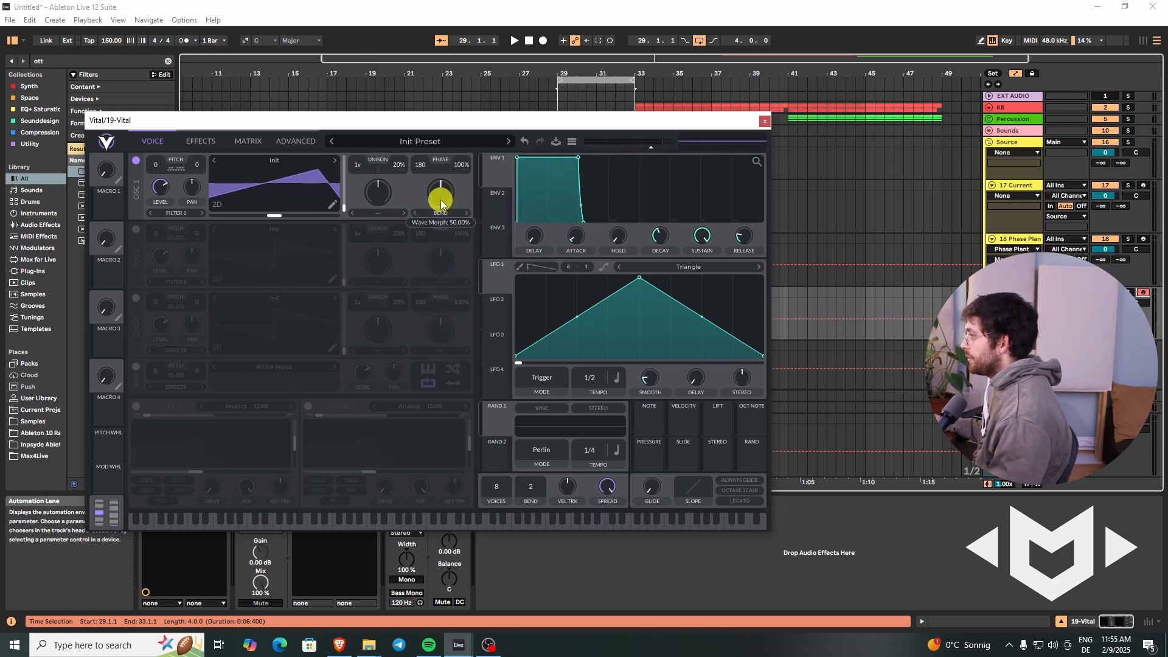
drag(440, 201, 444, 183)
drag(271, 216, 317, 217)
drag(446, 199, 452, 165)
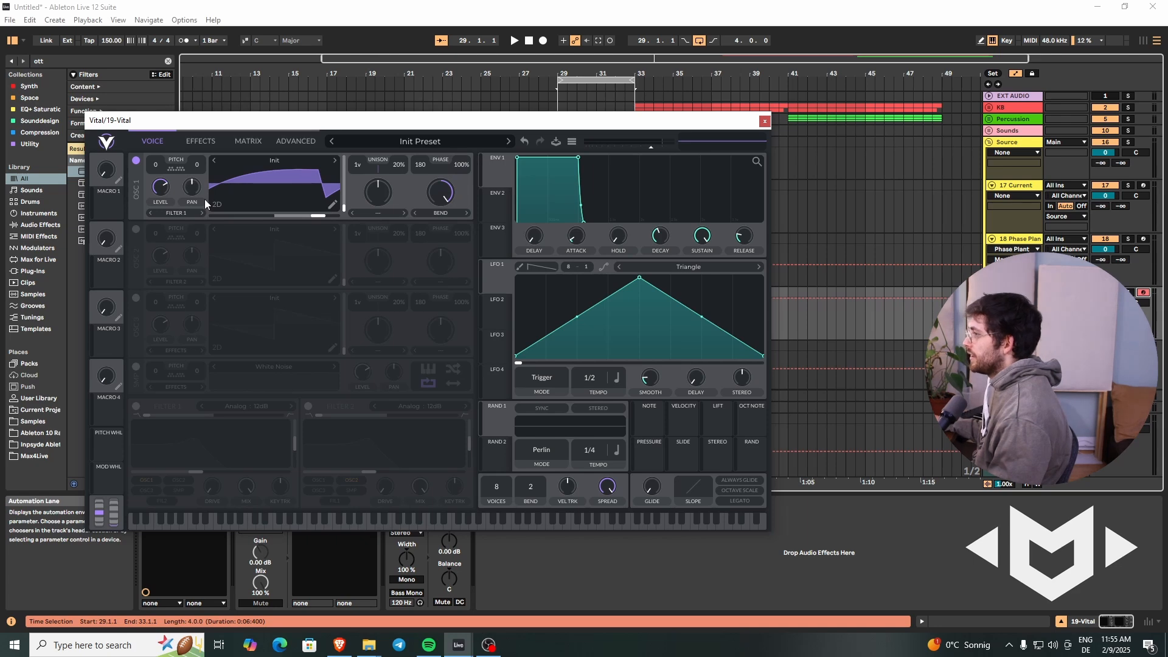
Step: Resynthesize the preset to oscillator 1's wavetable, then return the Bend amount and distortion phase to about the middle
right_click(254, 189)
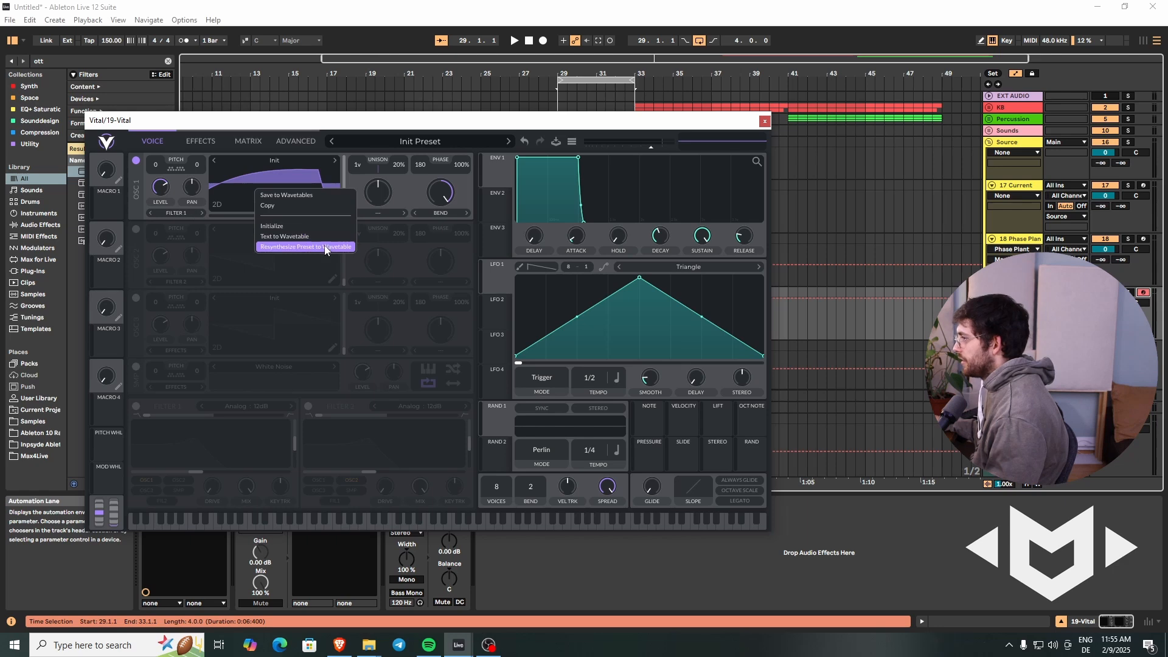
click(290, 248)
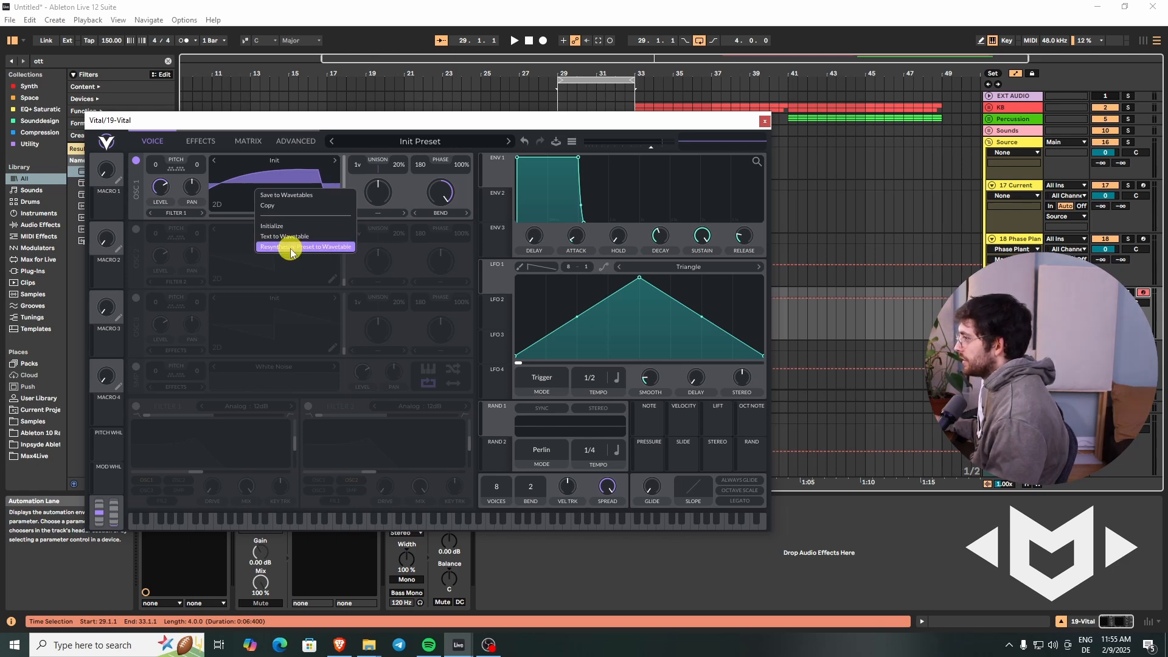
drag(316, 216, 273, 216)
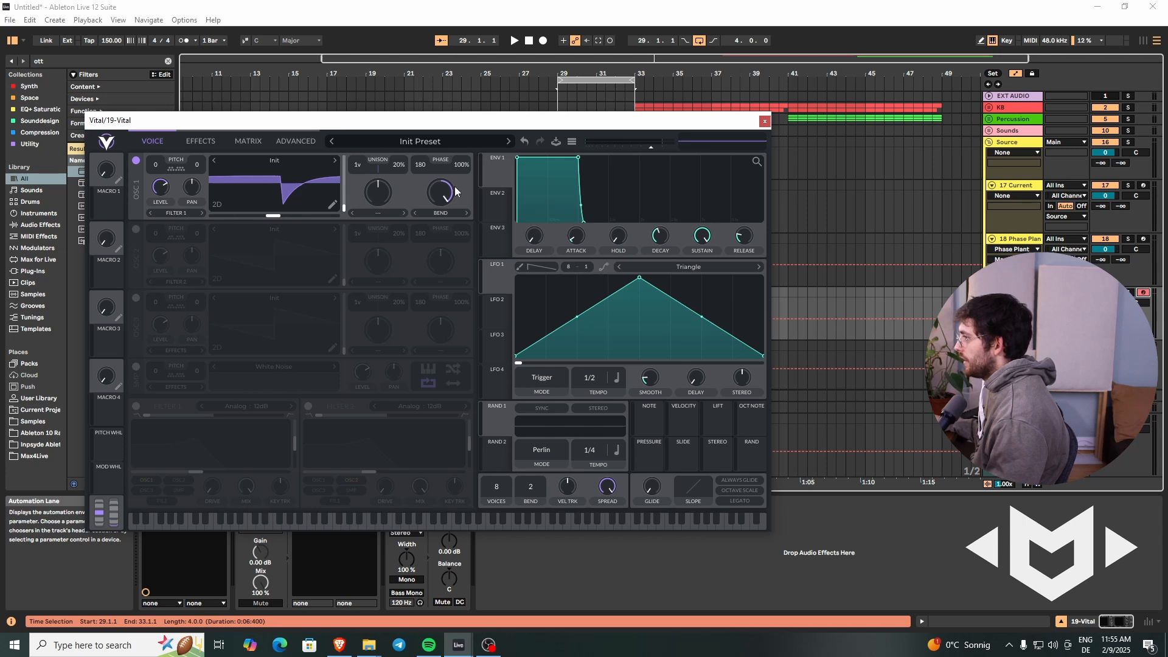
drag(441, 192, 438, 219)
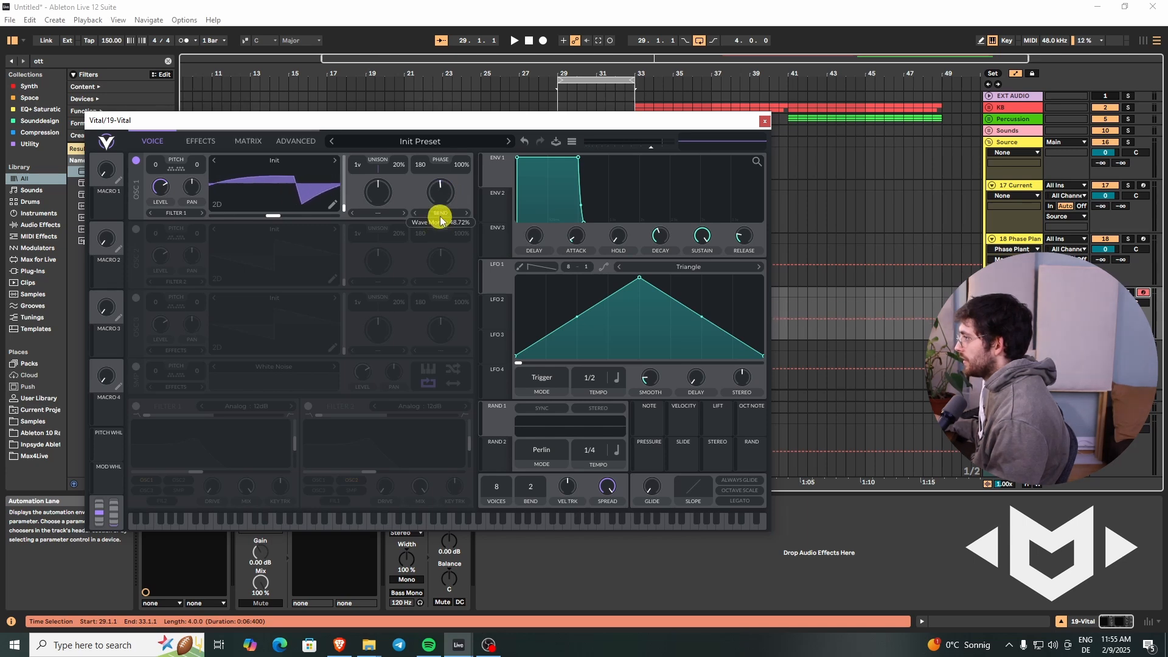
Step: Enable oscillator 2, load the ICanHasKick wavetable into it and move its frame position up from the start
click(136, 229)
click(277, 230)
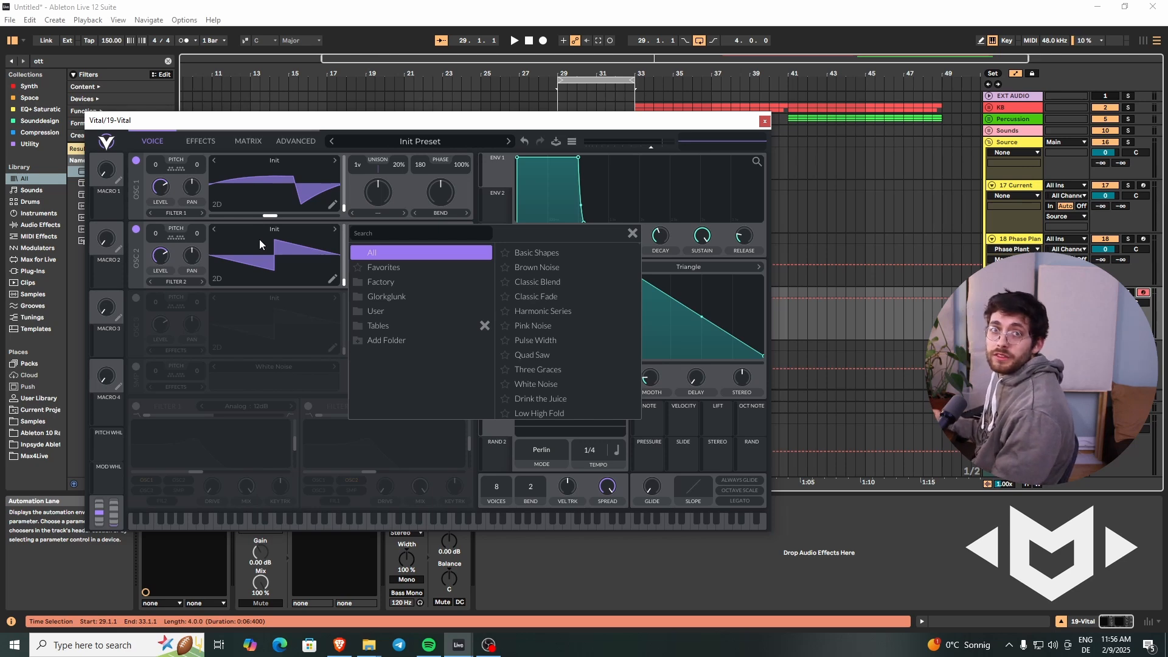
click(386, 237)
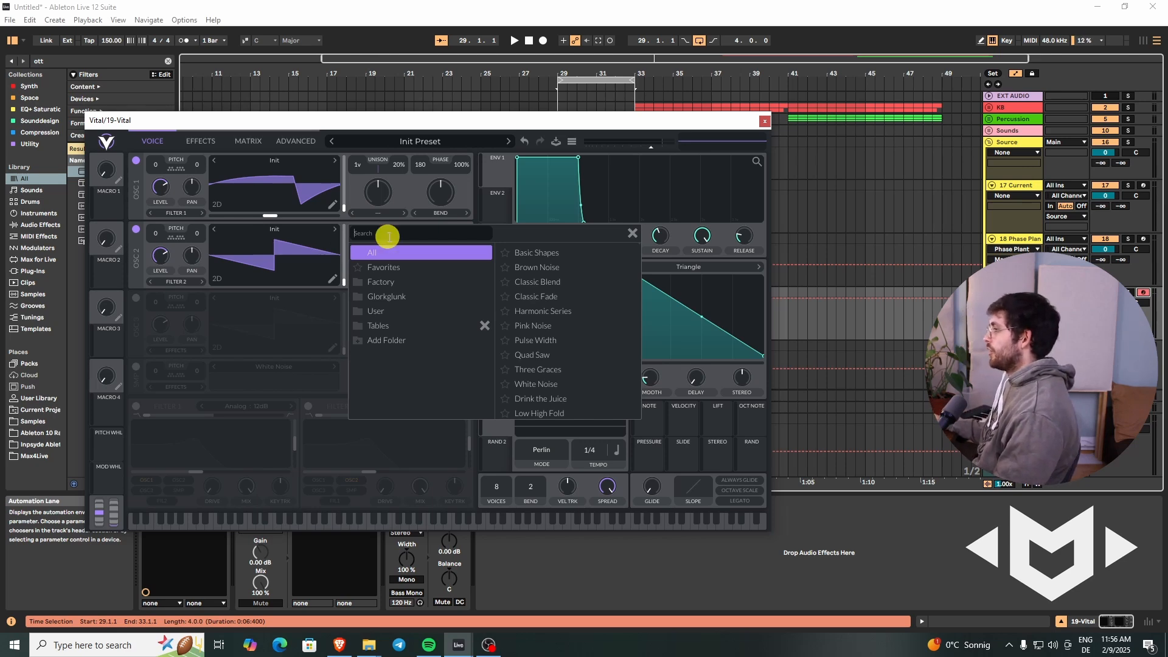
text(Ican h)
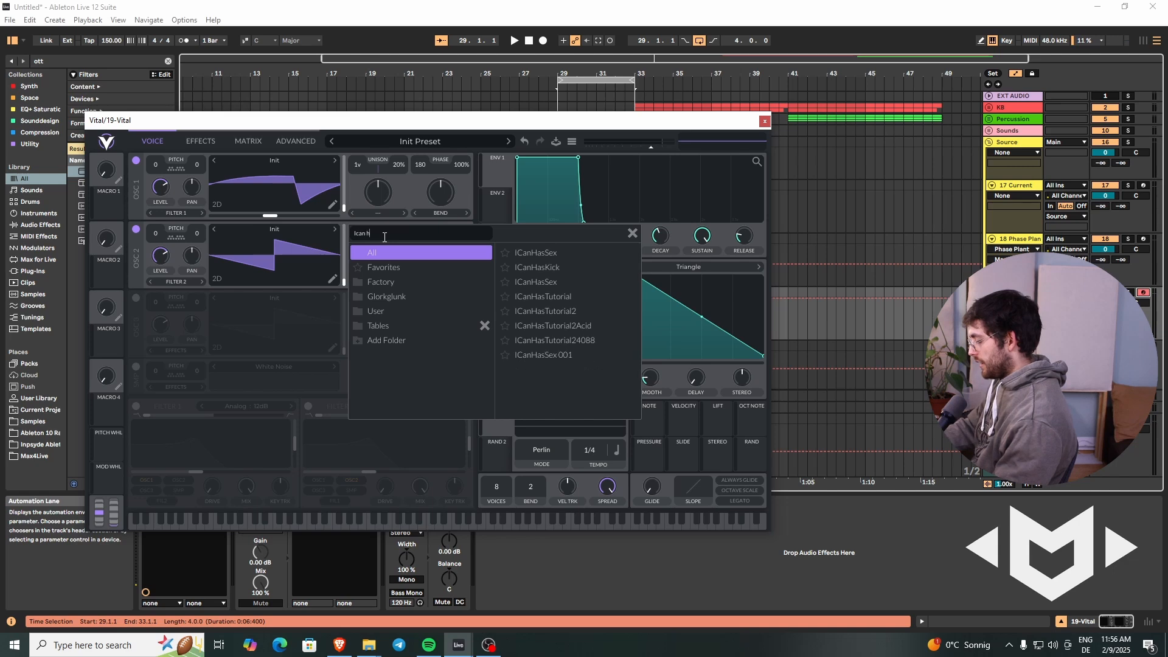
text(askic)
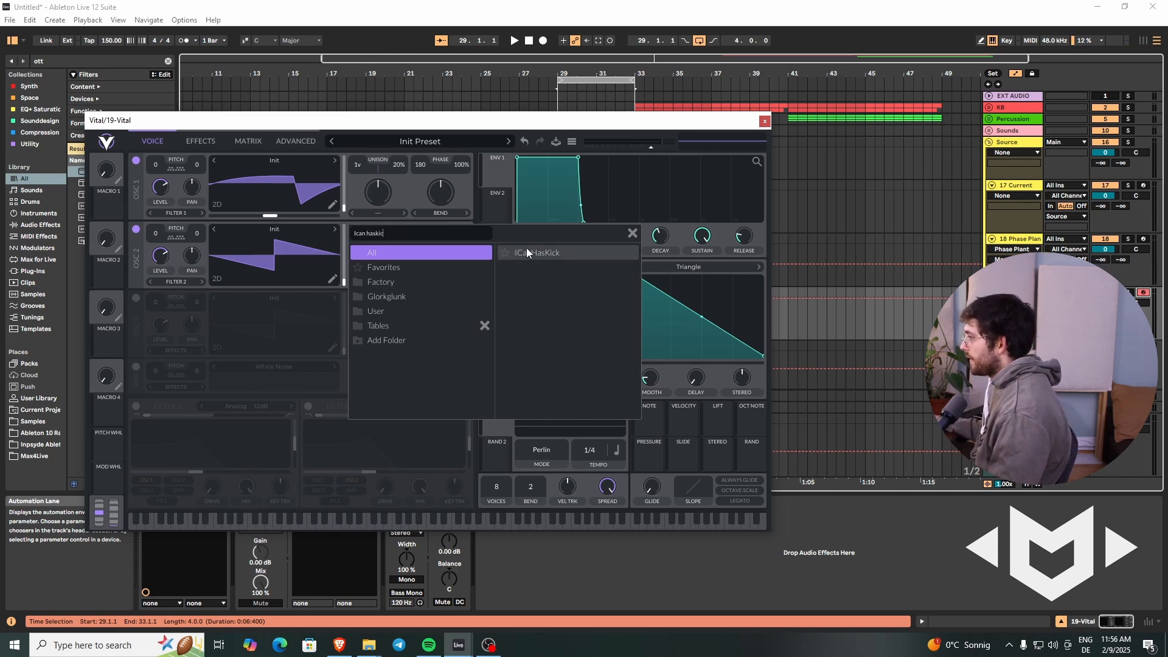
click(556, 249)
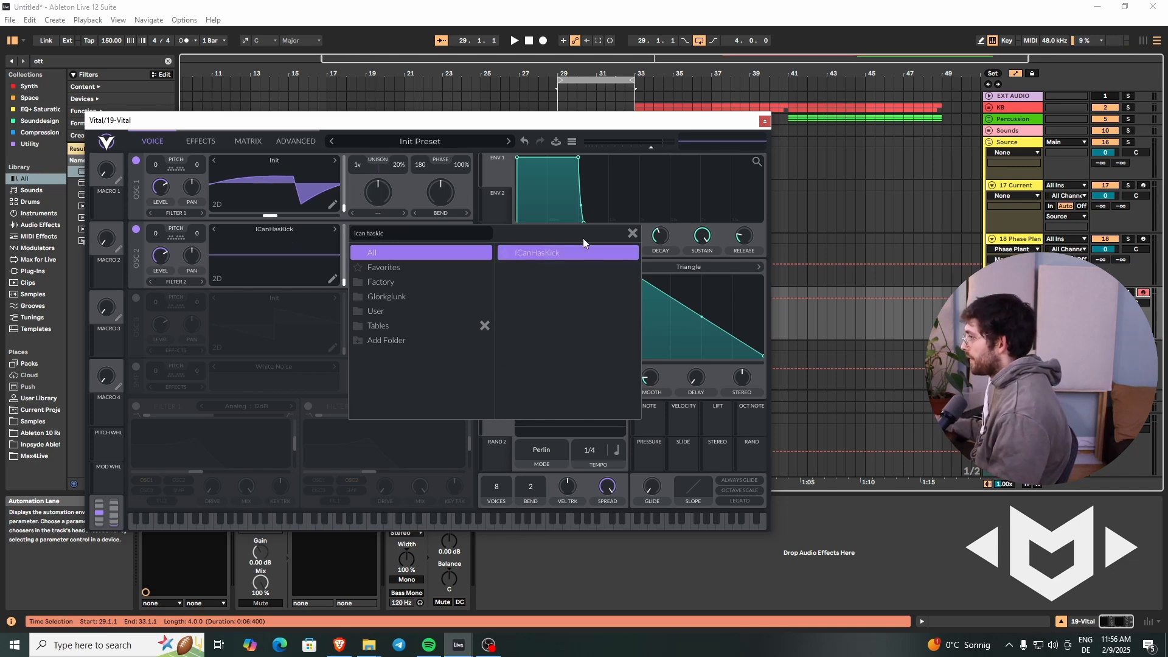
click(633, 234)
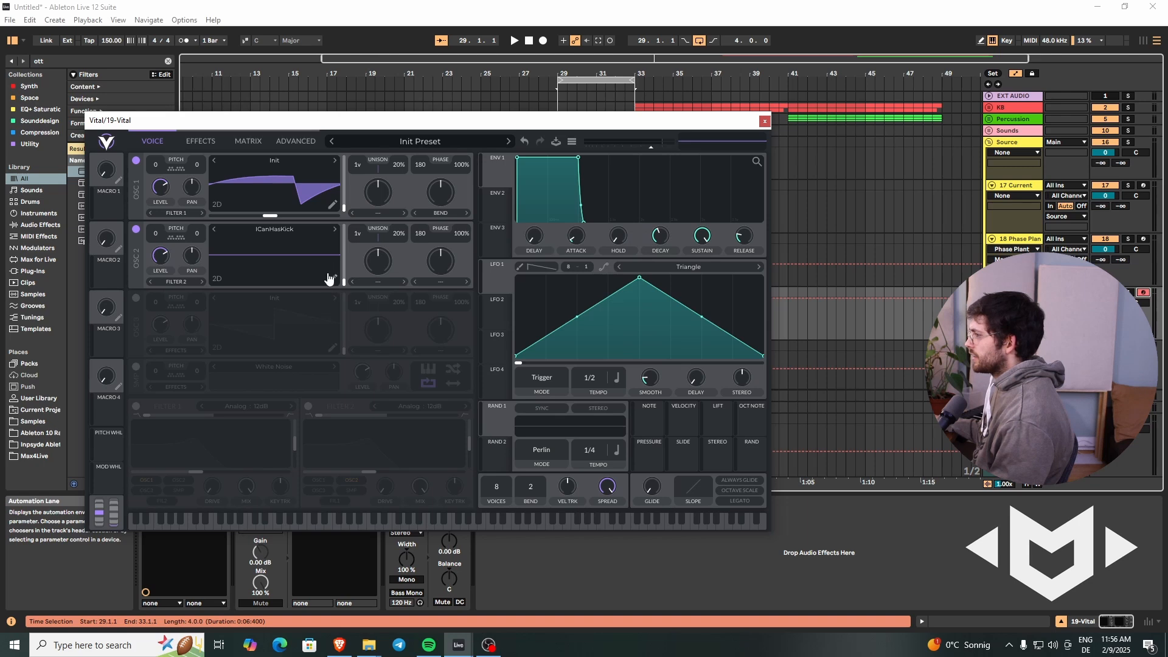
drag(342, 279, 347, 261)
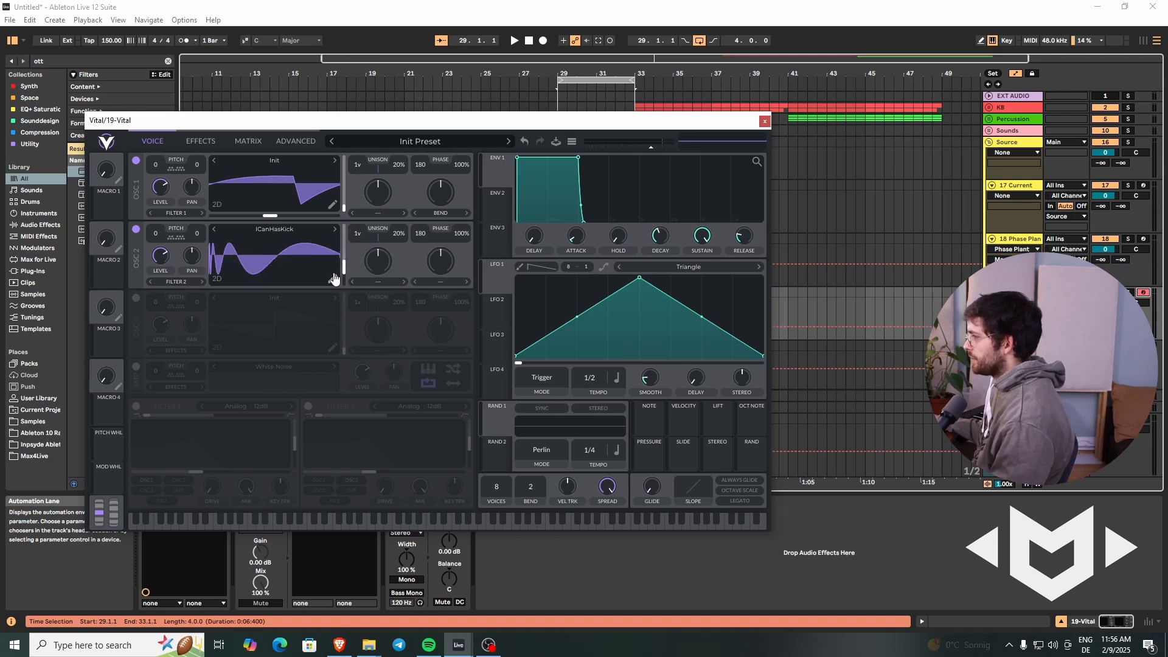
Step: Browse to the Tables folder in Documents > Xfer > Serum Presets as a wavetable source, then leave without adding it
click(258, 228)
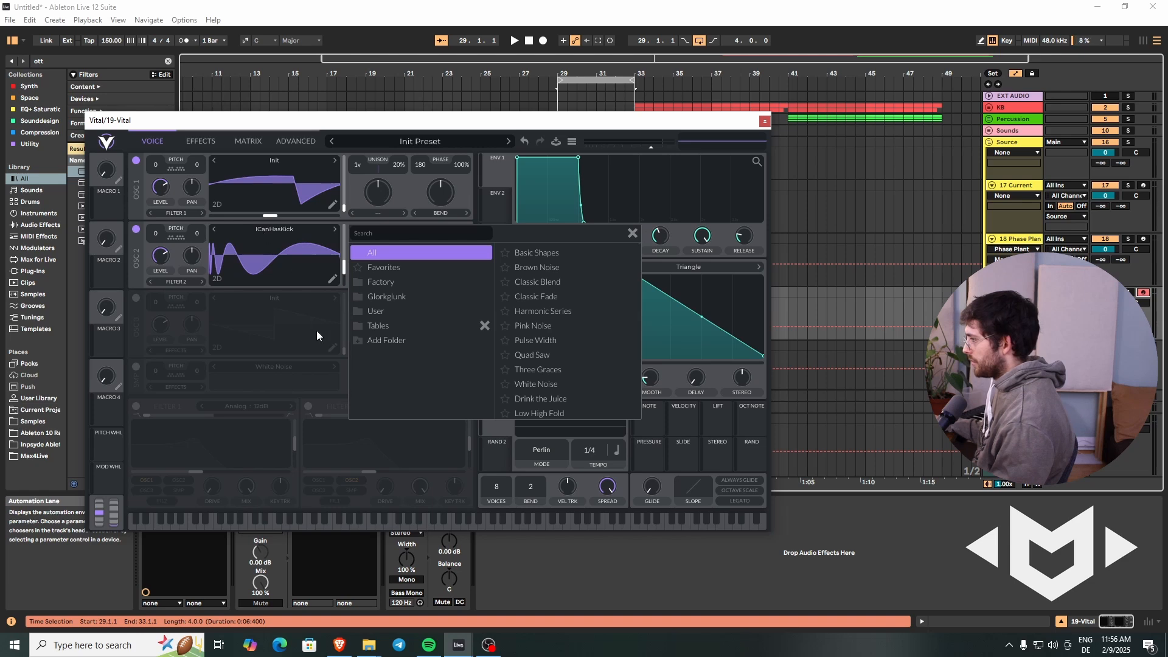
click(370, 339)
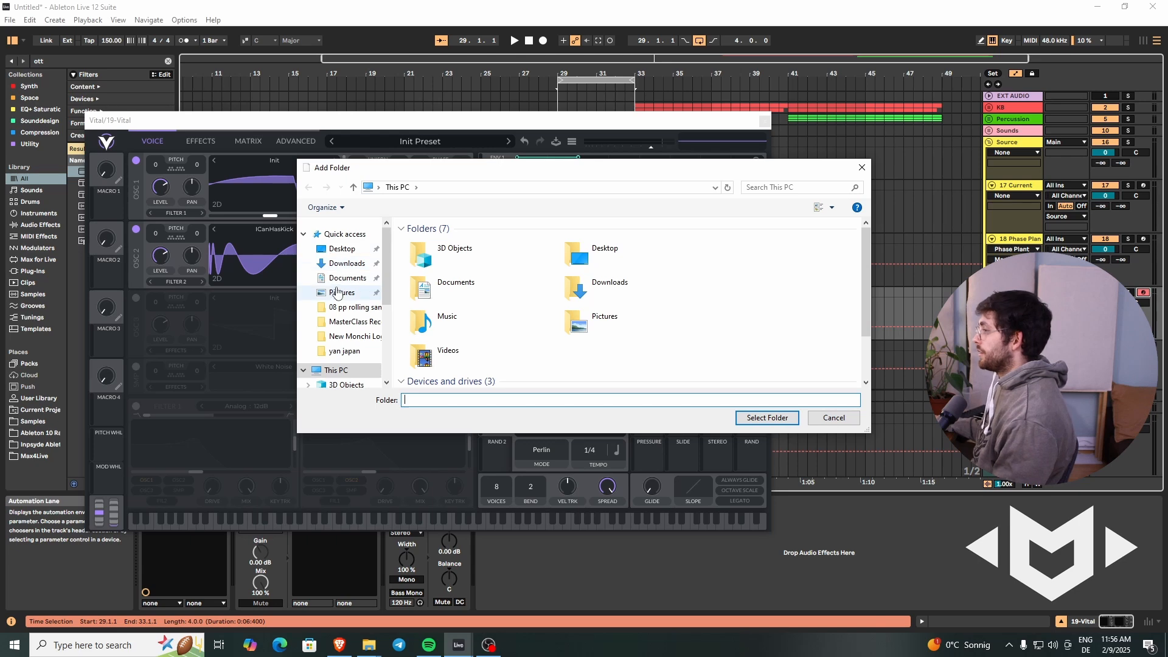
click(338, 278)
scroll(455, 286, down, 5)
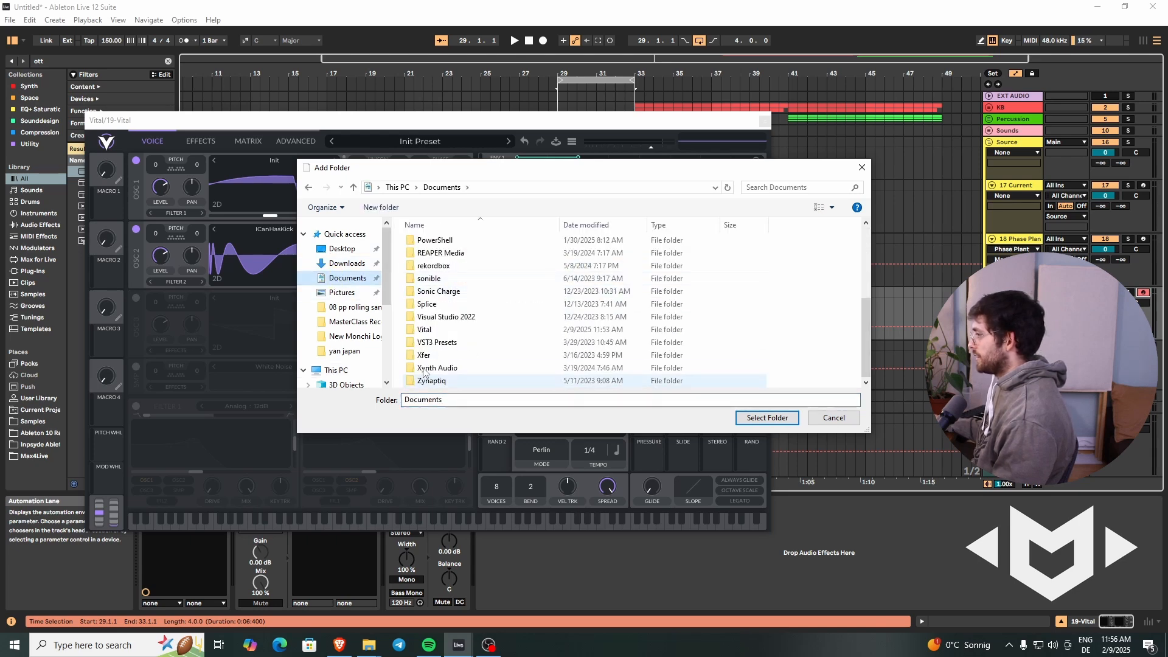
double_click(425, 367)
double_click(477, 243)
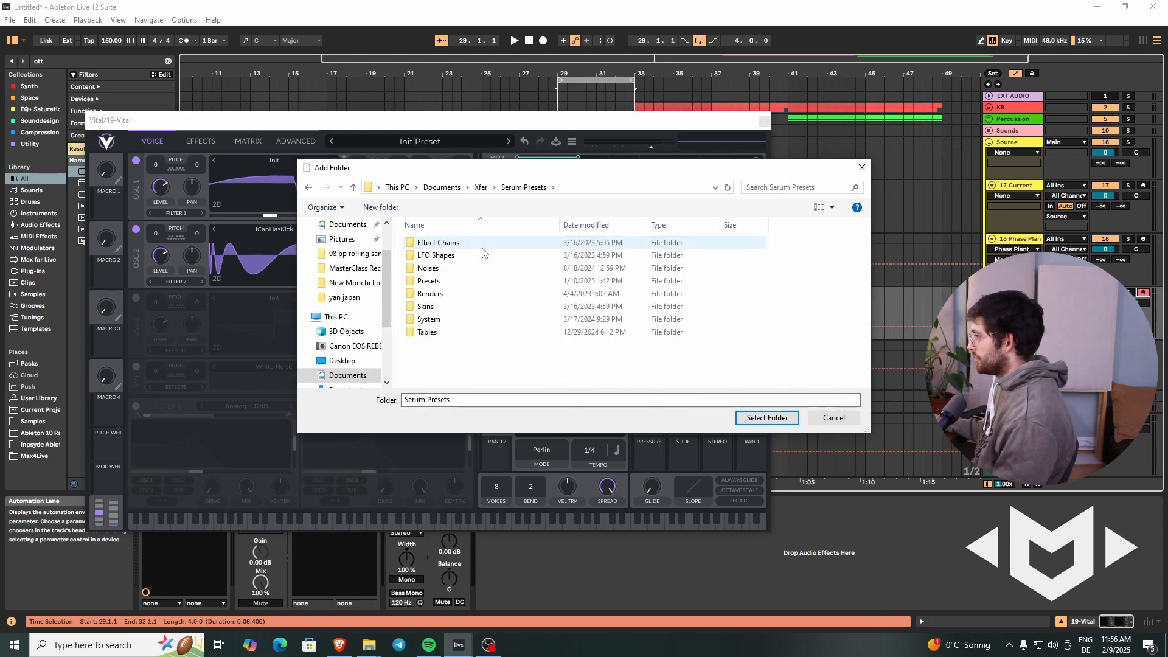
click(429, 336)
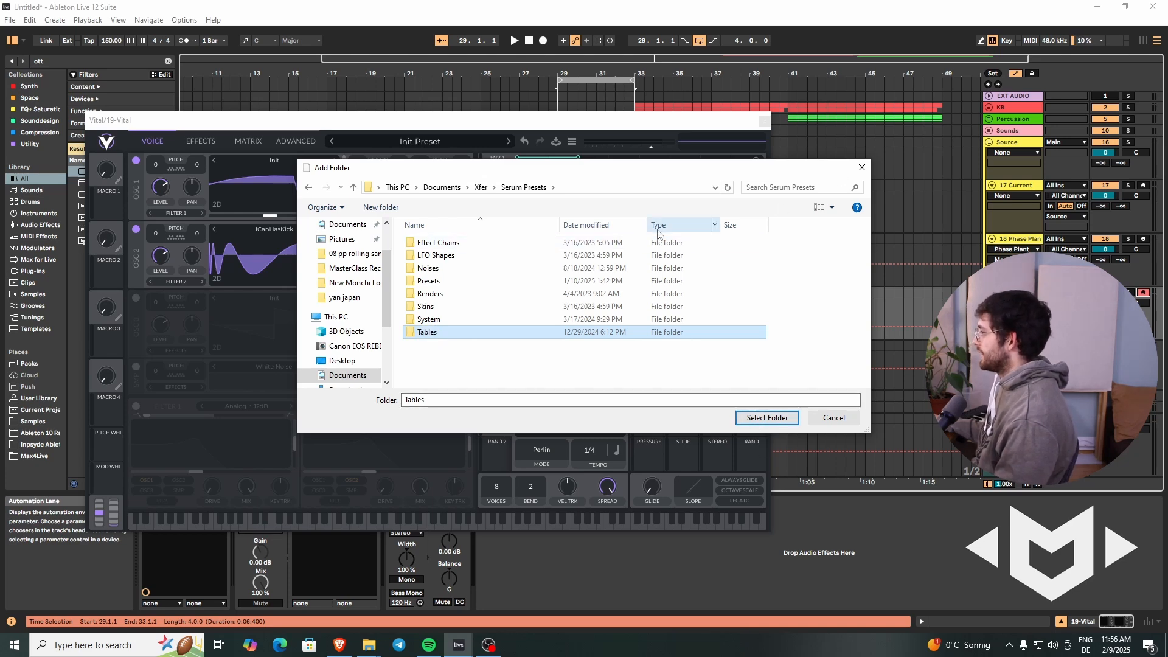
click(863, 166)
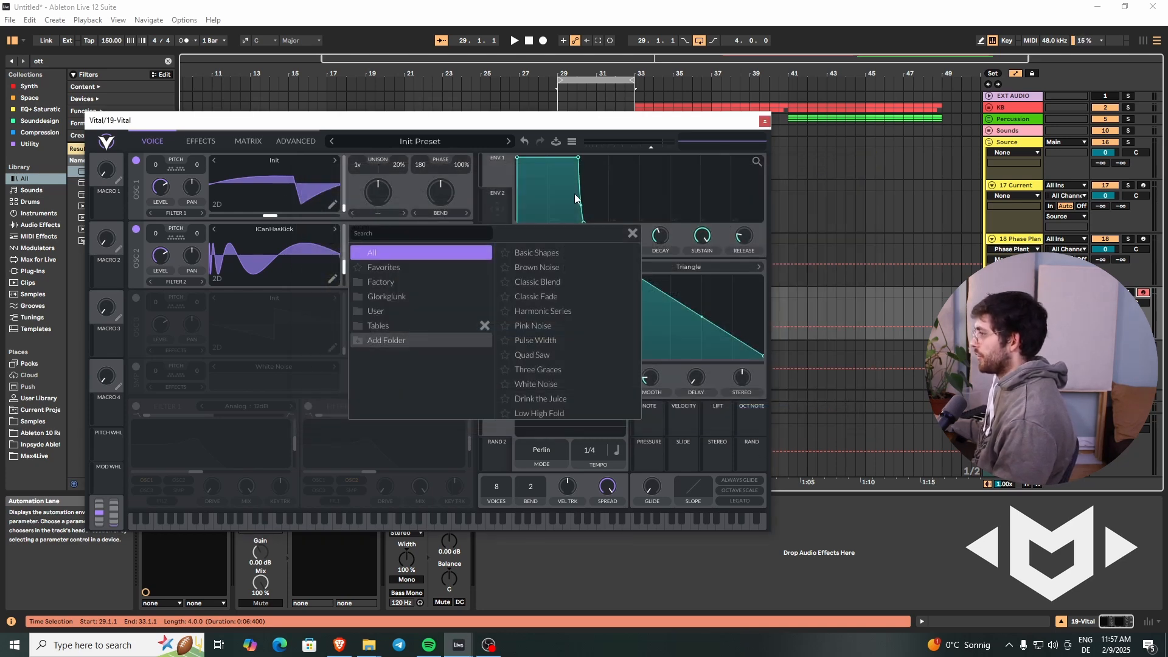
click(633, 233)
Step: Adjust oscillator 2's wavetable frame, set its phase distortion to FM <- Osc 1 and raise the FM amount to maximum
click(345, 269)
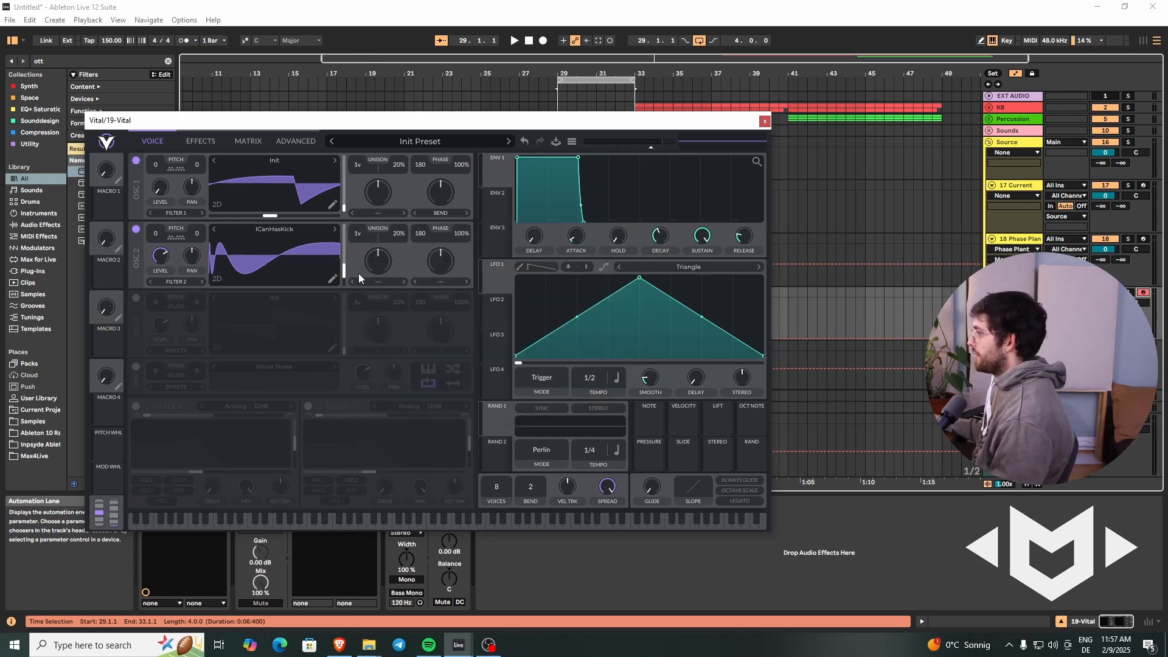
click(447, 283)
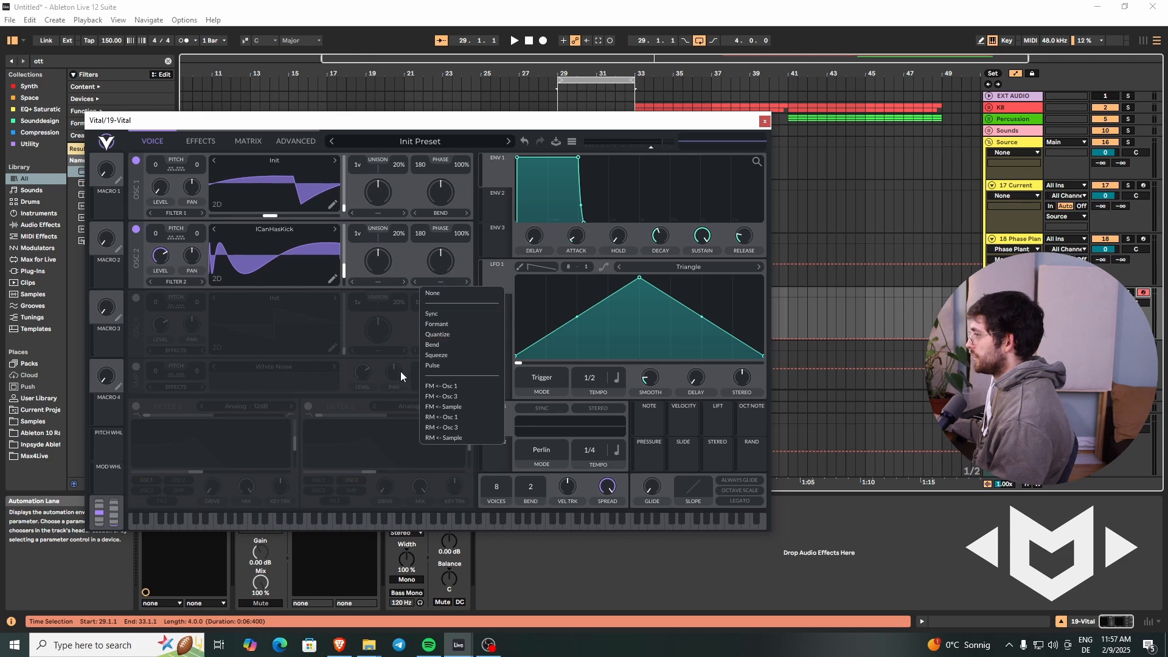
click(443, 387)
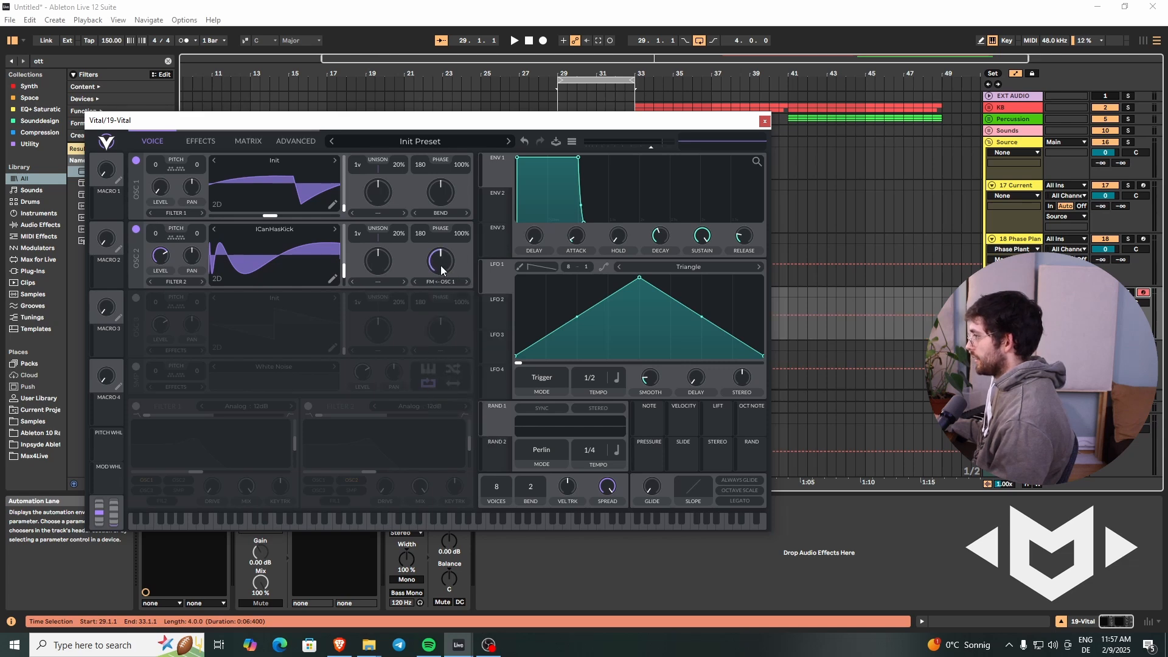
drag(440, 265, 449, 233)
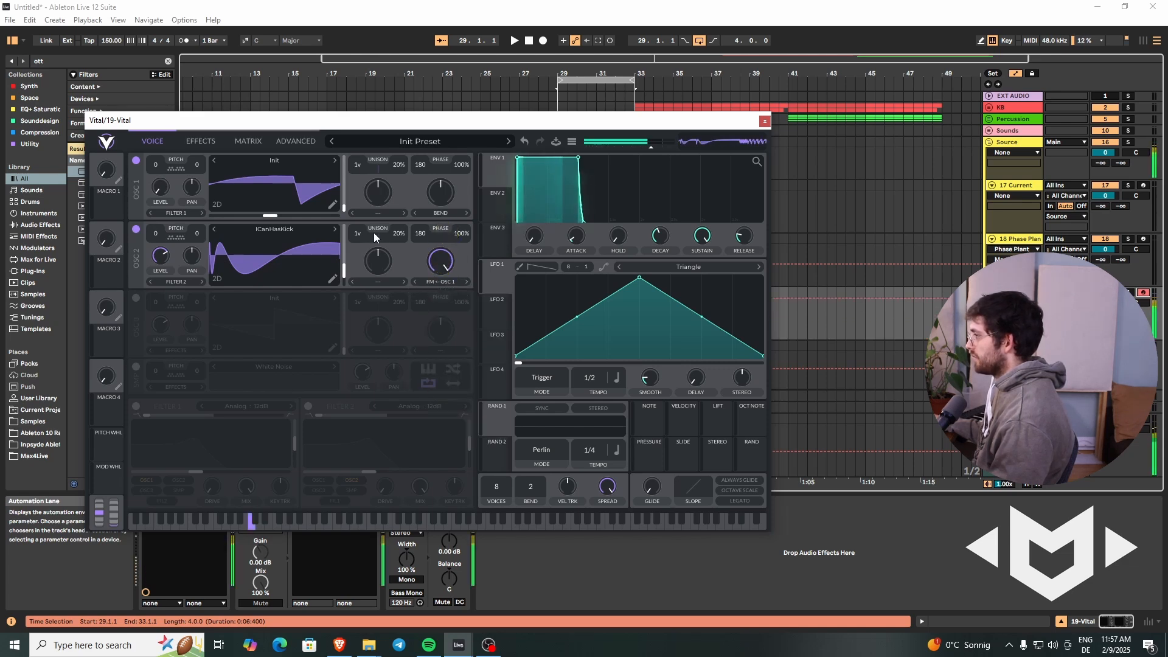
Step: Reduce oscillator 2's FM amount and sweep its wavetable frame through high and low positions, settling on a low frame
drag(344, 273, 350, 230)
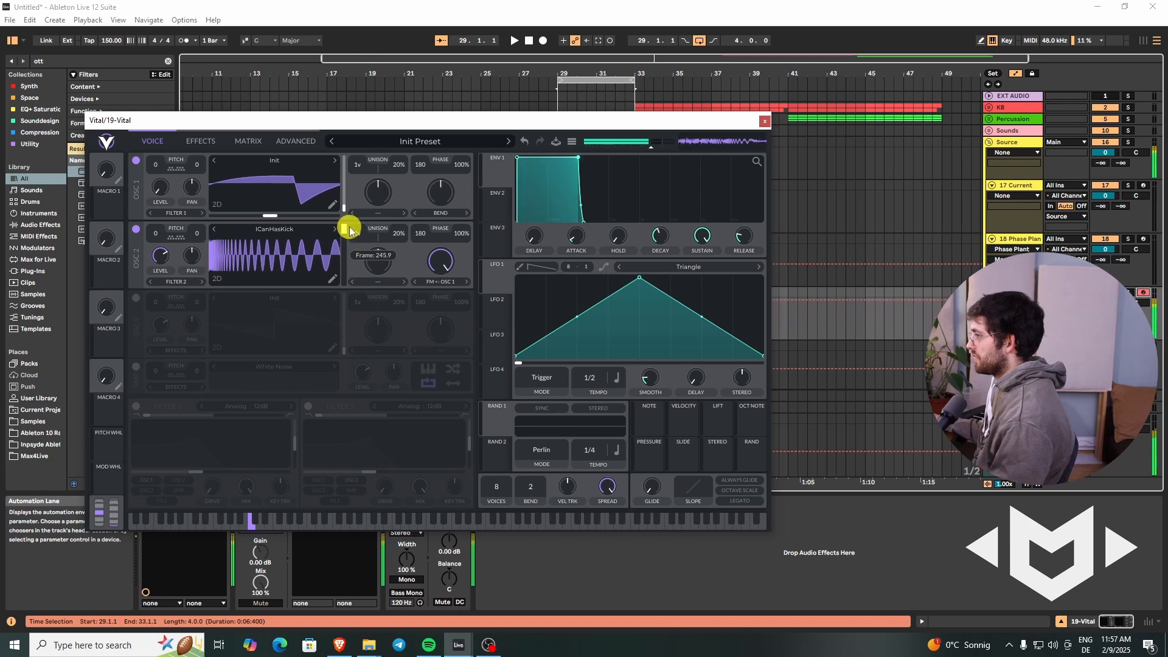
mouse_move(440, 261)
mouse_down()
mouse_move(432, 326)
mouse_move(432, 262)
mouse_up()
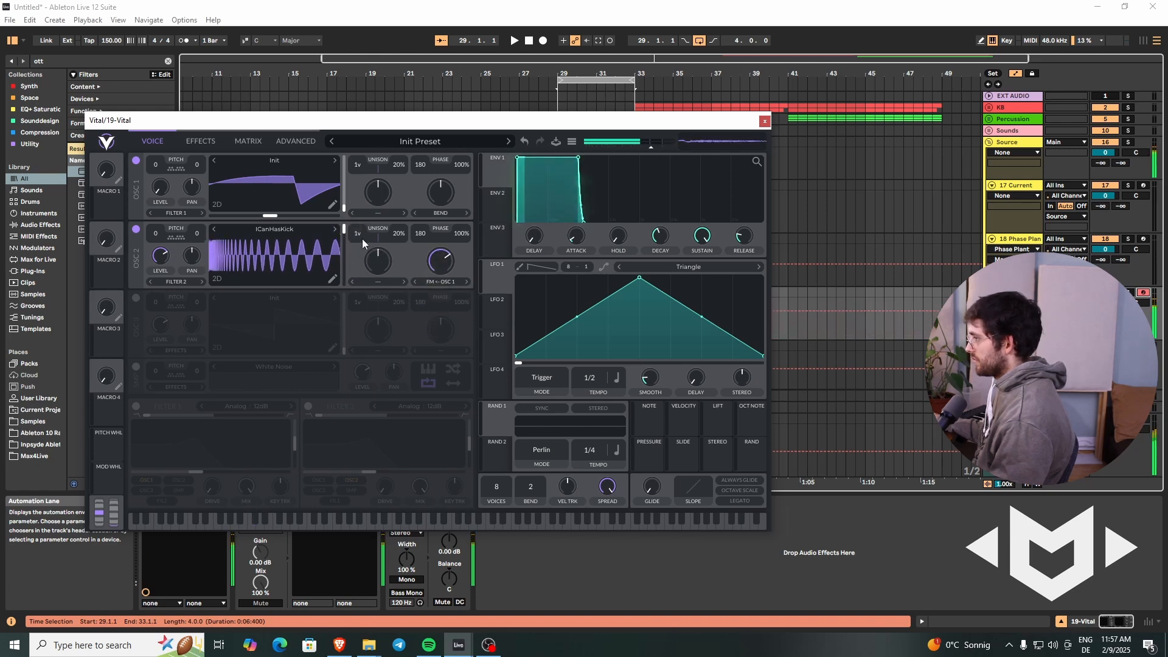
drag(348, 232, 356, 269)
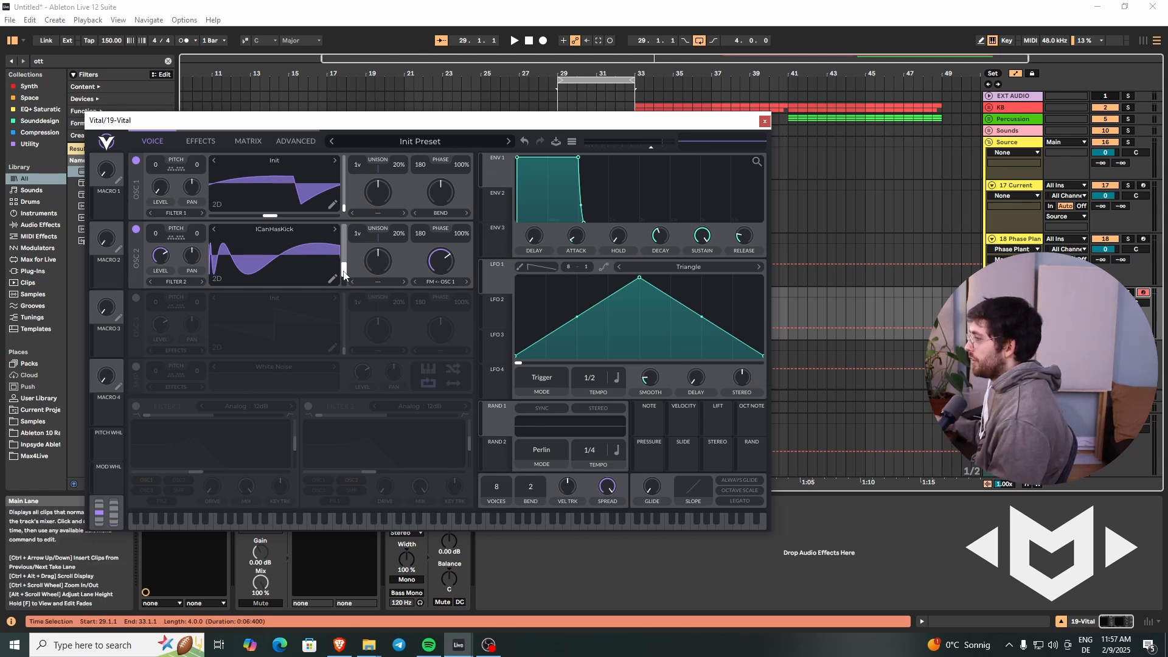
mouse_move(342, 258)
mouse_down()
mouse_move(347, 242)
mouse_move(346, 273)
mouse_up()
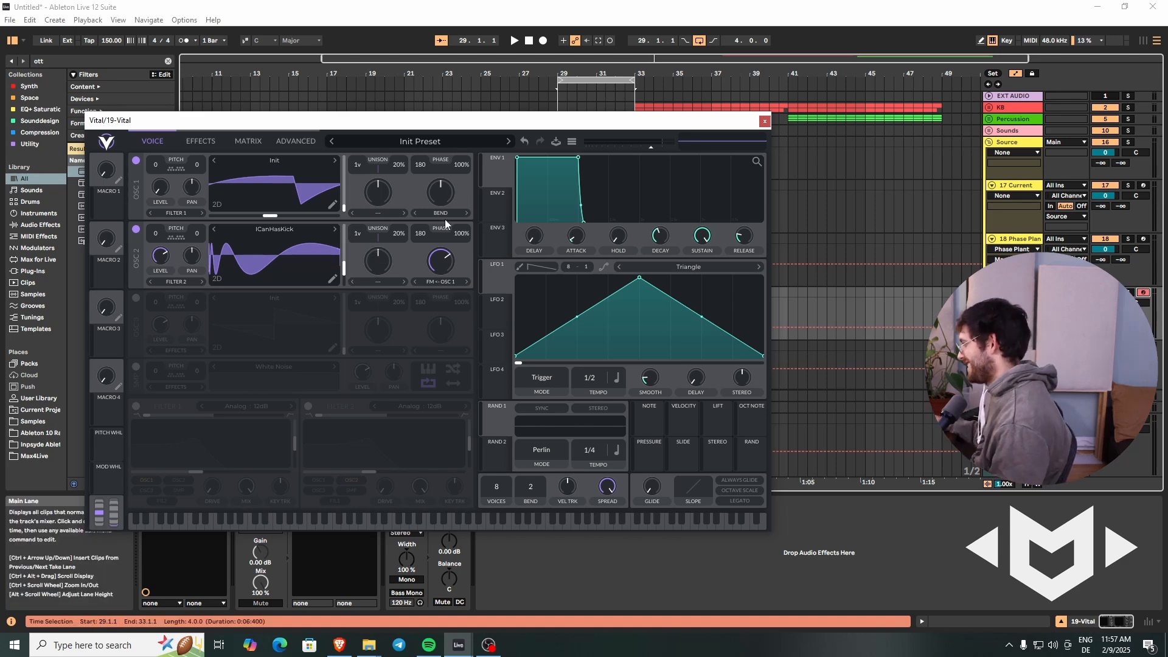
Step: Shape LFO 1 into a rising ramp lasting 4 seconds and assign it to oscillator 2's wavetable frame and FM amount
drag(639, 278, 899, 269)
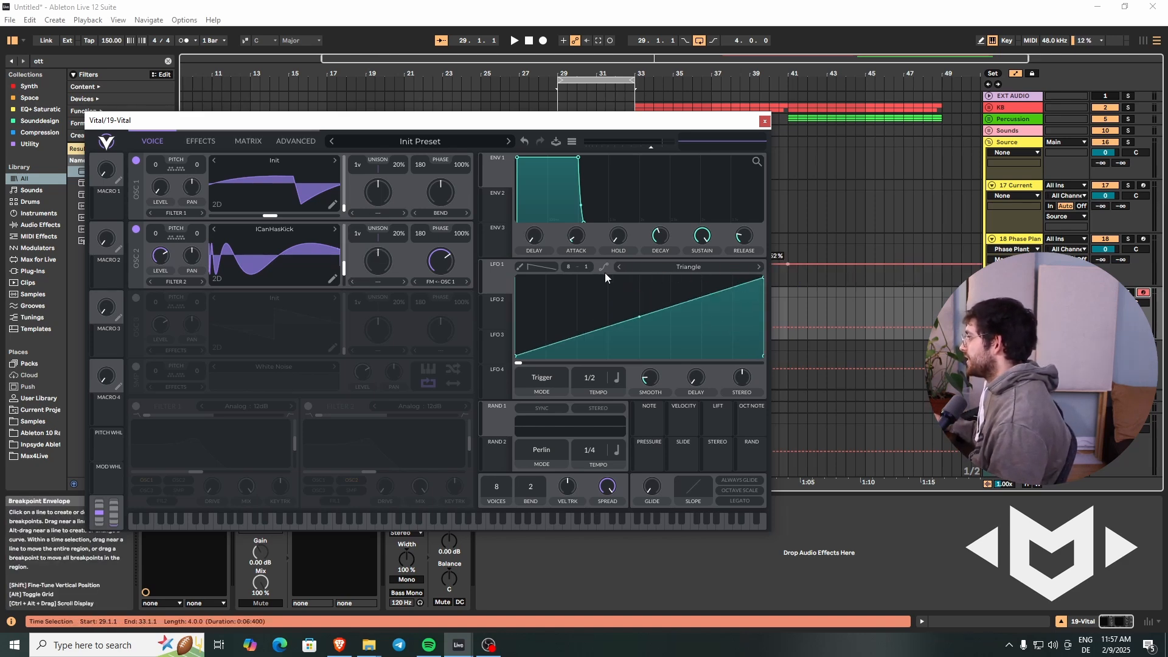
click(603, 380)
click(631, 400)
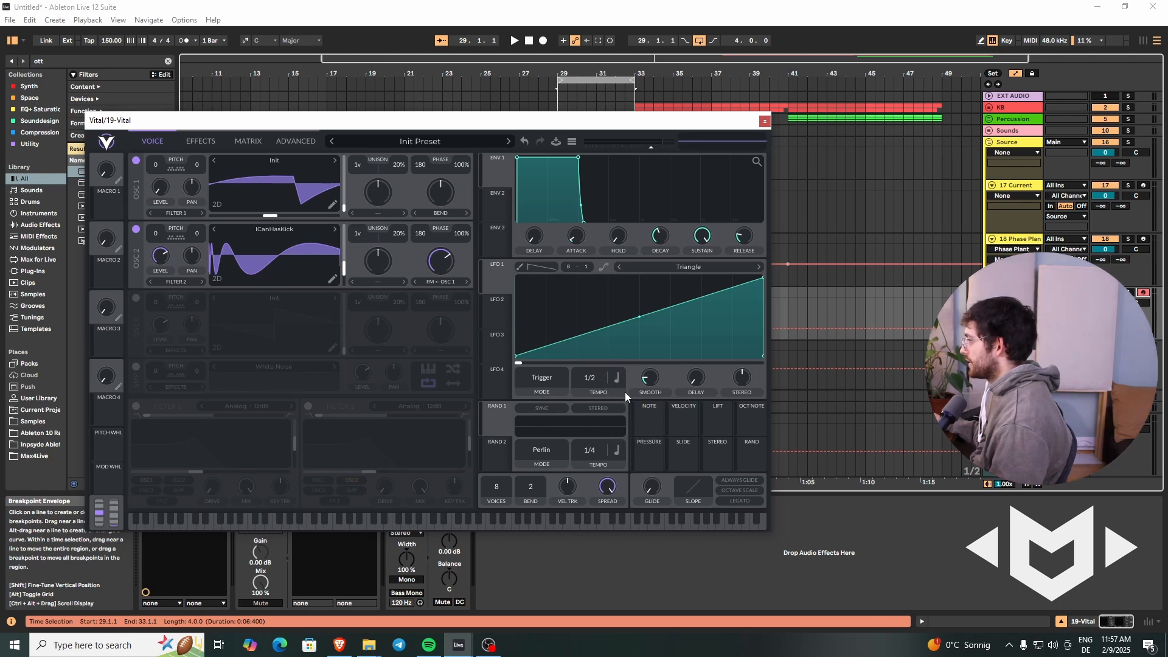
click(618, 379)
click(641, 396)
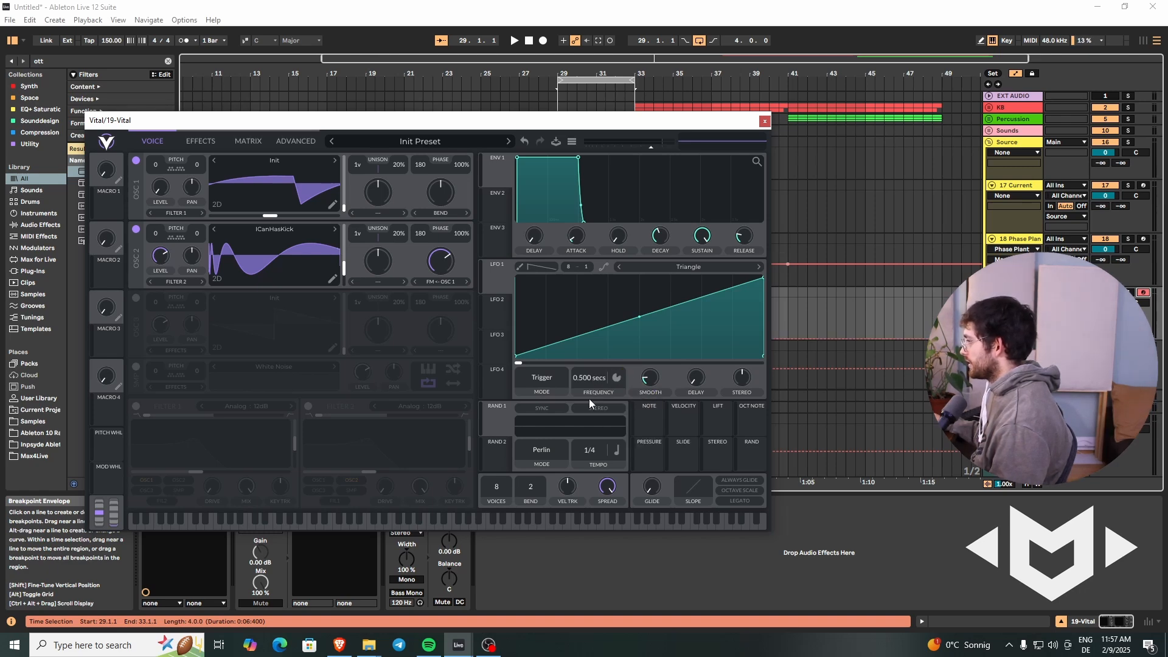
right_click(586, 380)
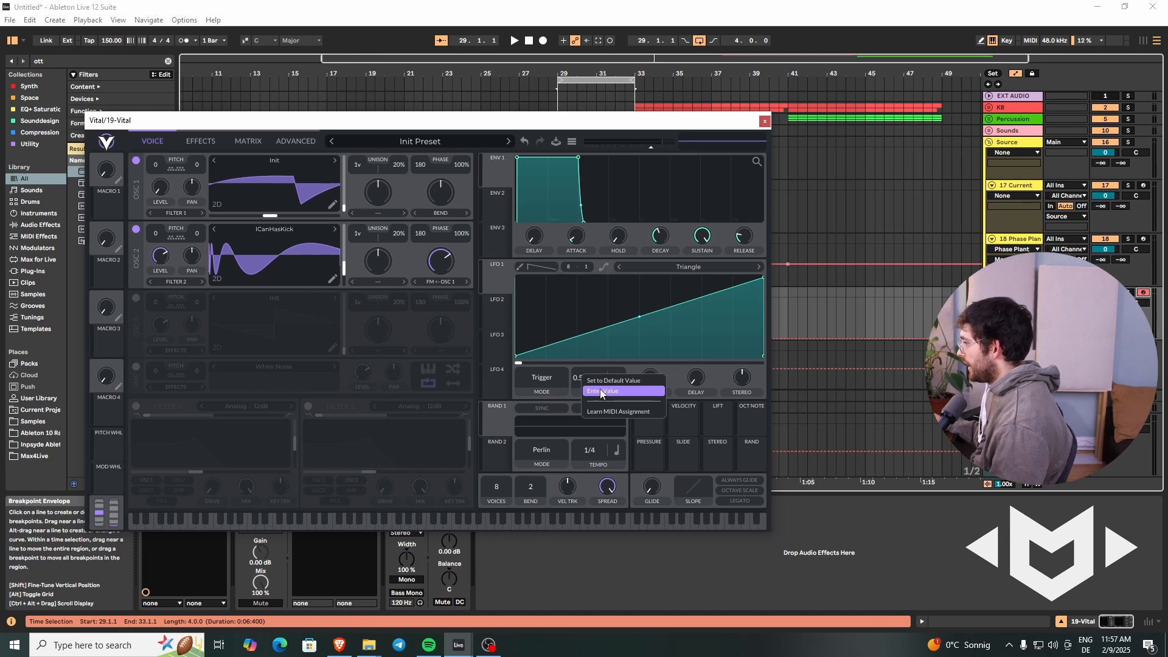
click(601, 392)
text(4)
key(Return)
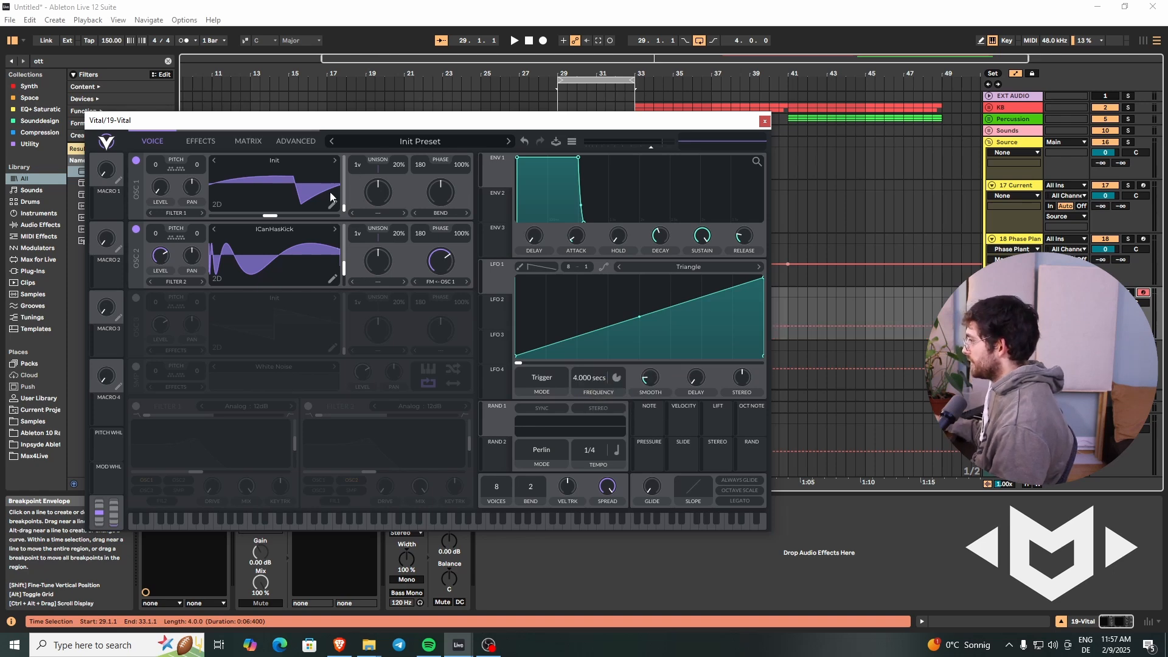
drag(509, 278, 332, 260)
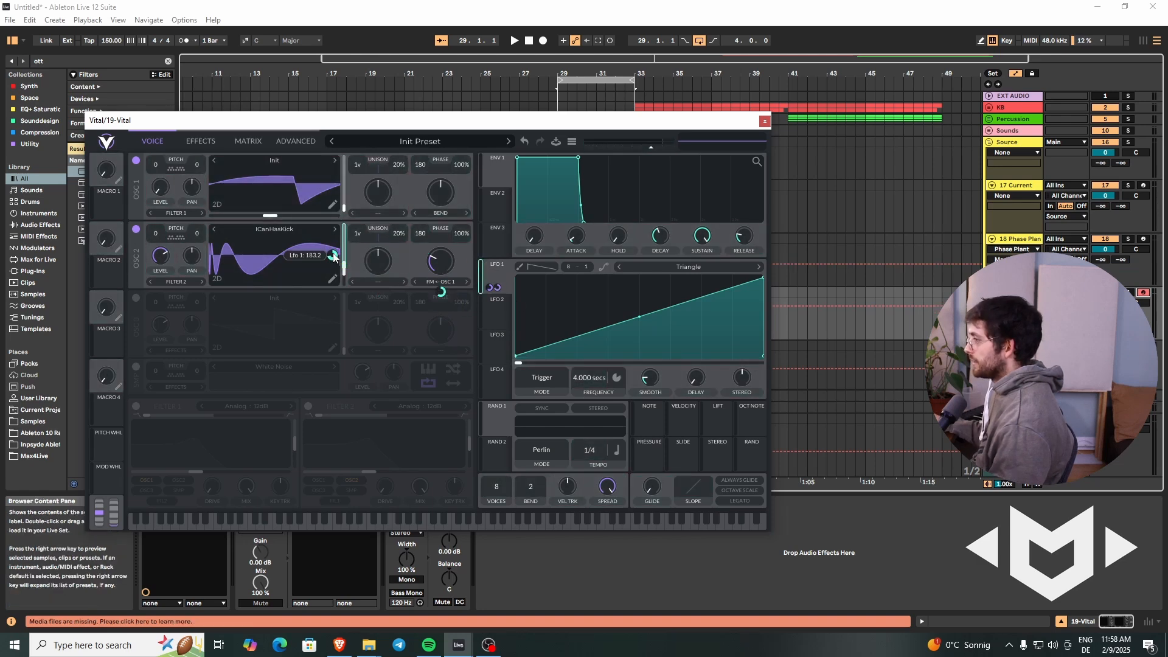
Step: Resynthesize the preset into oscillator 3's wavetable and leave only oscillator 3 enabled
right_click(239, 336)
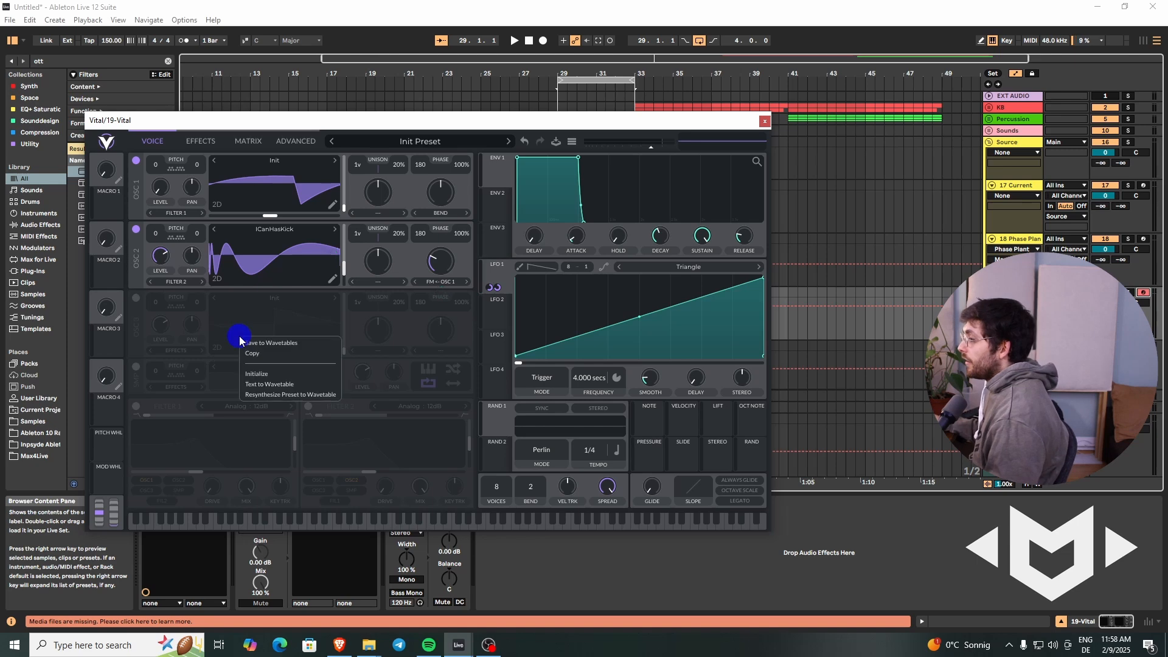
click(297, 394)
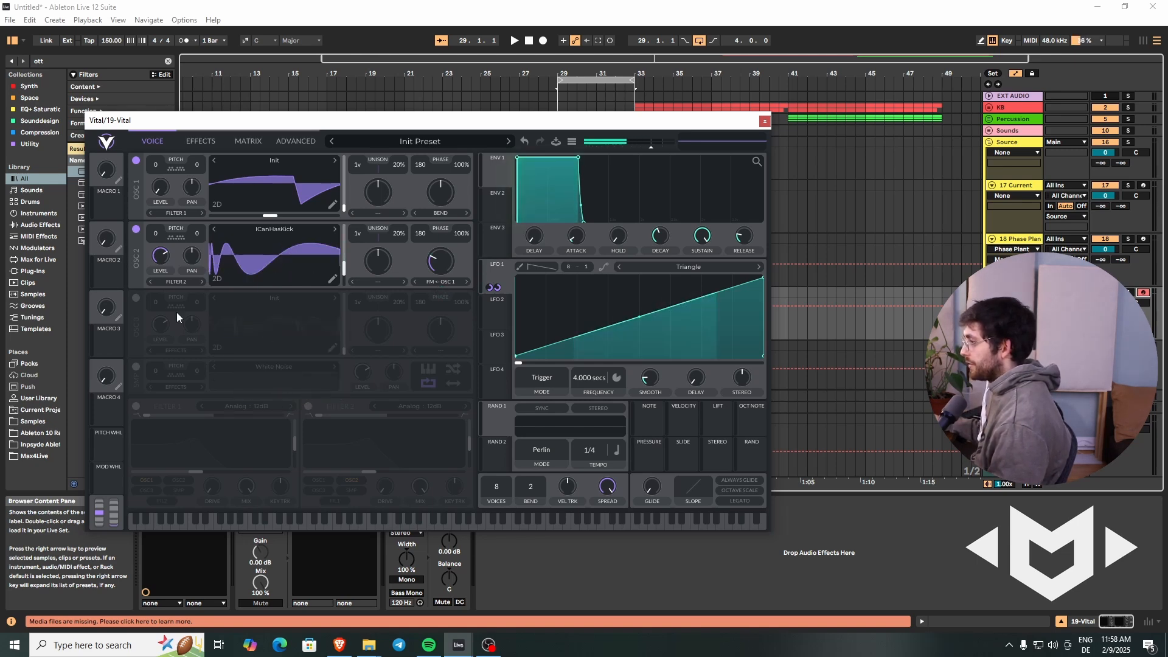
click(135, 160)
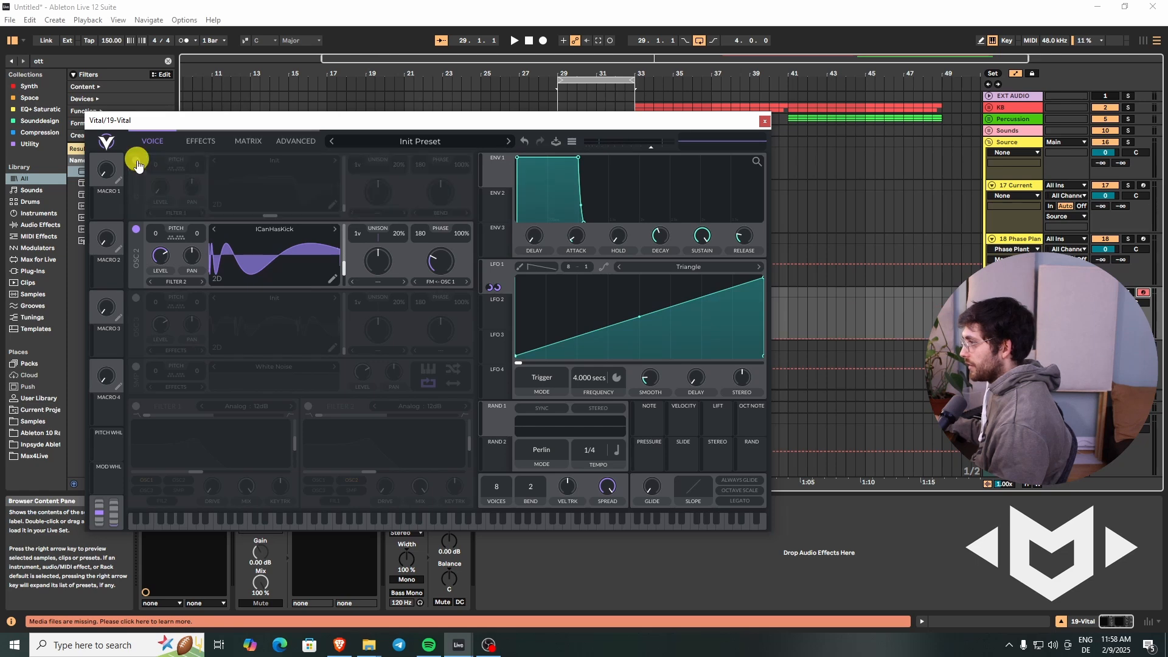
click(136, 229)
click(136, 298)
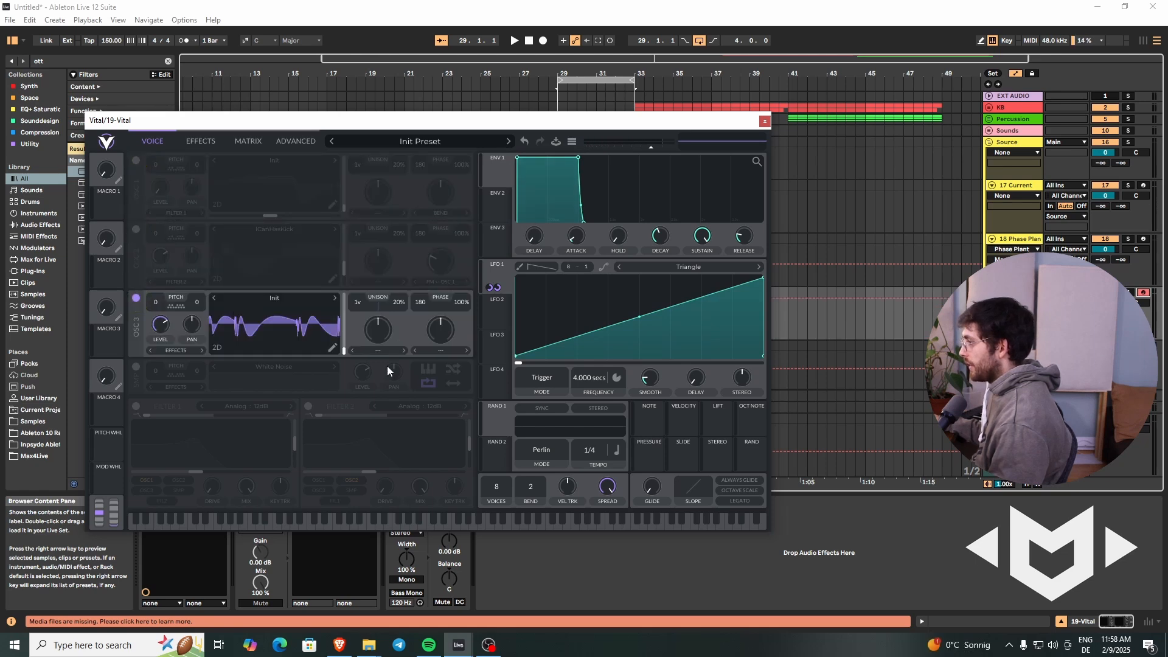
Step: Set oscillator 3's spectral morph to Spectral Phaser and bend both slopes of its triangle shape inward into a narrow peak
drag(341, 338, 368, 349)
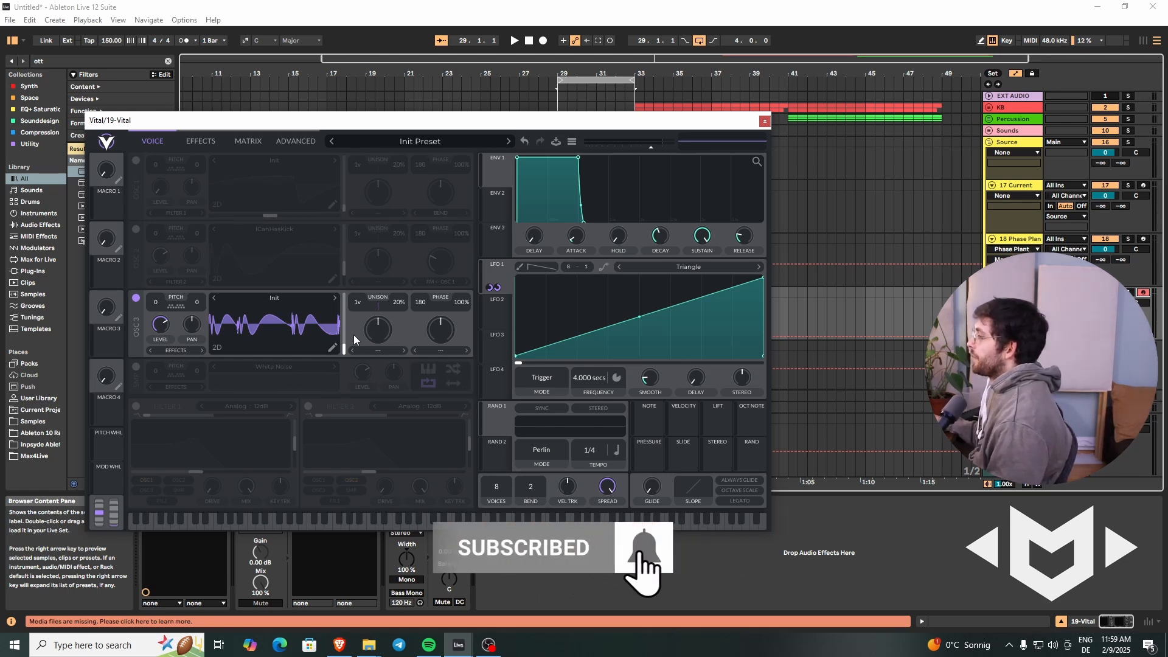
click(385, 355)
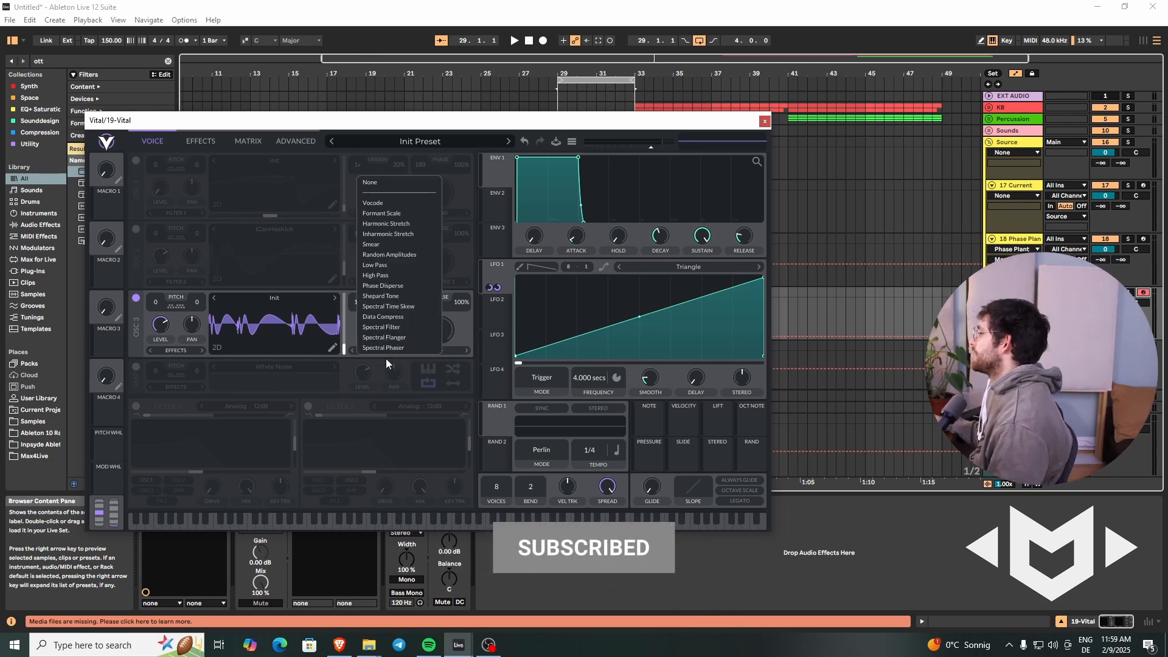
click(385, 348)
click(400, 339)
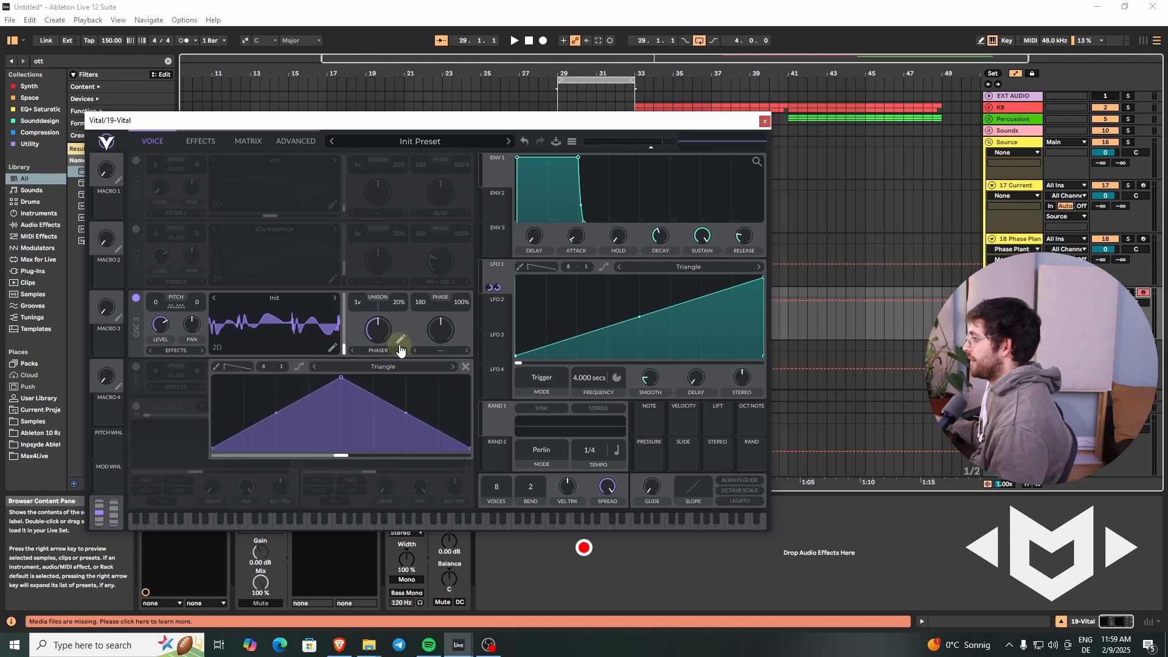
drag(280, 439, 281, 452)
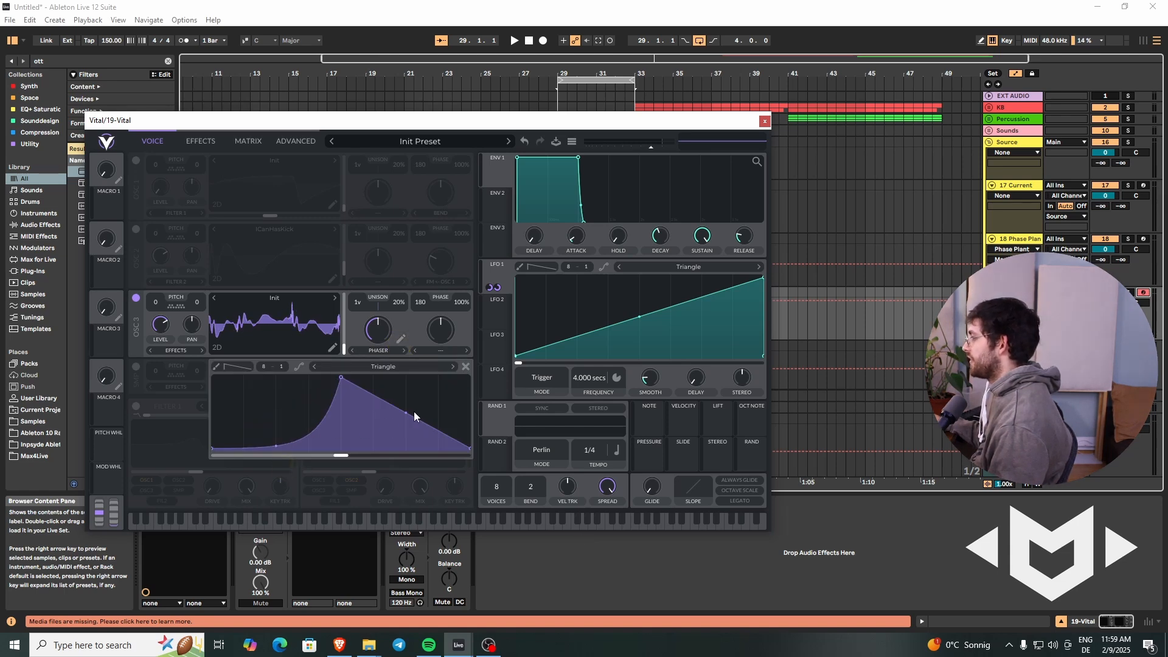
drag(408, 413, 401, 440)
Step: Assign the Stereo modulation source to oscillator 3's phaser amount and set that amount to about 24%
mouse_move(374, 329)
mouse_down()
mouse_move(373, 352)
mouse_move(386, 313)
mouse_move(387, 350)
mouse_move(378, 334)
mouse_move(397, 288)
mouse_move(373, 318)
mouse_move(386, 286)
mouse_move(368, 333)
mouse_move(399, 286)
mouse_move(379, 340)
mouse_up()
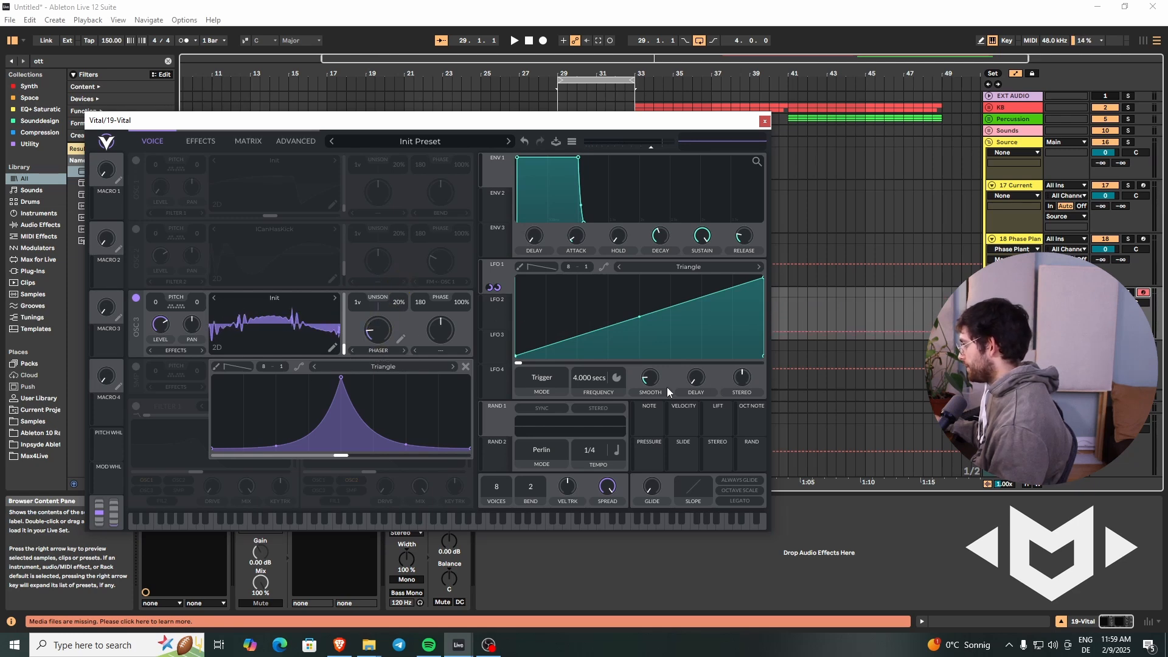
drag(721, 461, 366, 386)
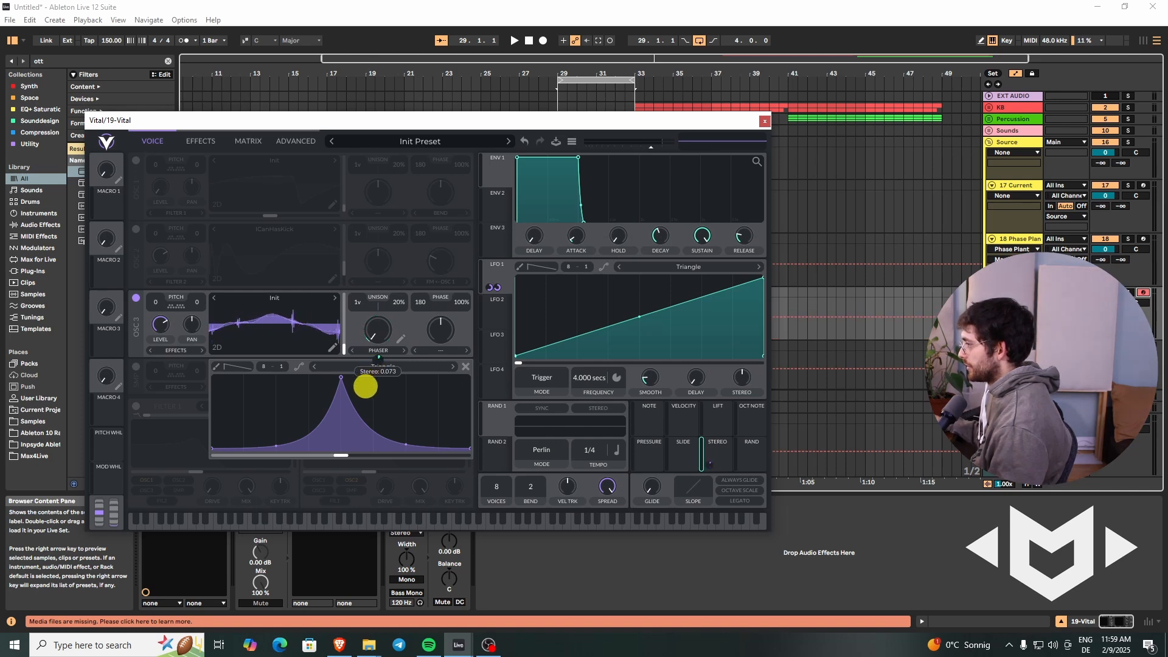
mouse_move(378, 330)
mouse_down()
mouse_move(383, 266)
mouse_move(381, 313)
mouse_up()
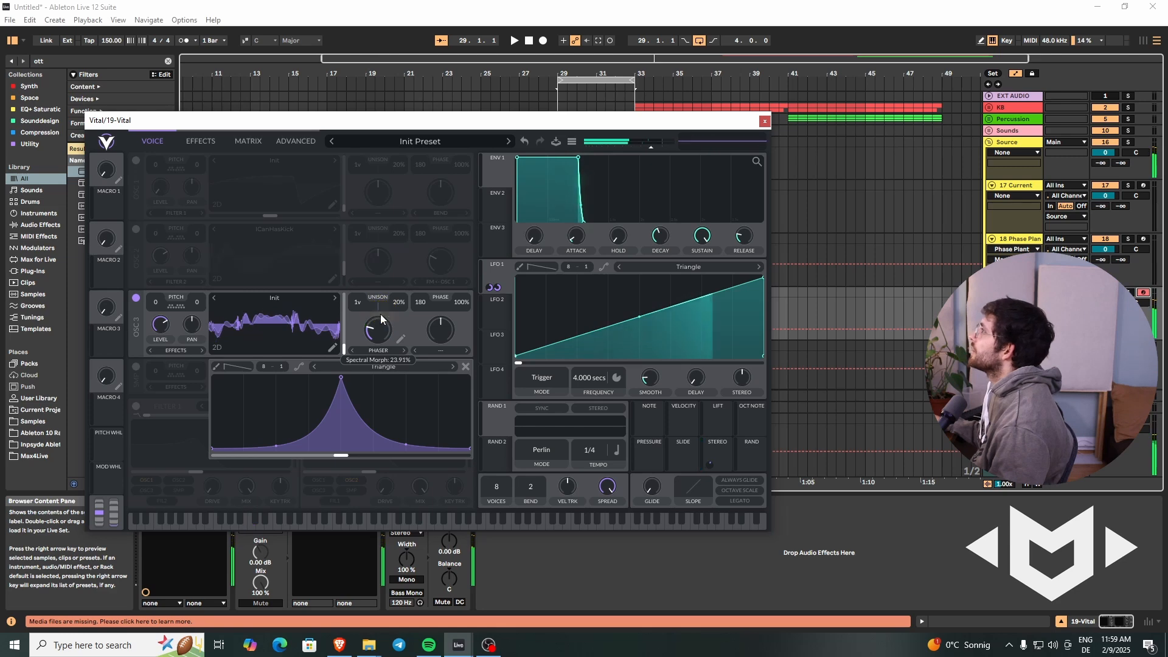
Step: Settle oscillator 3's wavetable frame near the middle and assign Macro 1 to its phaser amount, with the base amount at 0%
drag(345, 348, 377, 357)
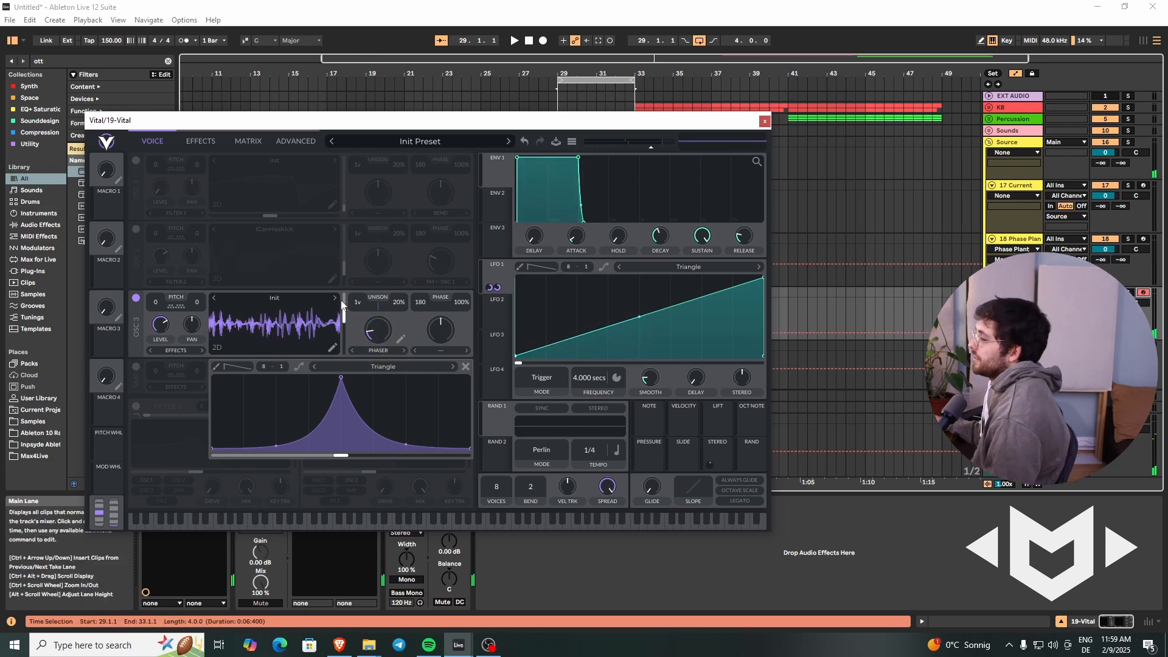
drag(343, 304, 342, 331)
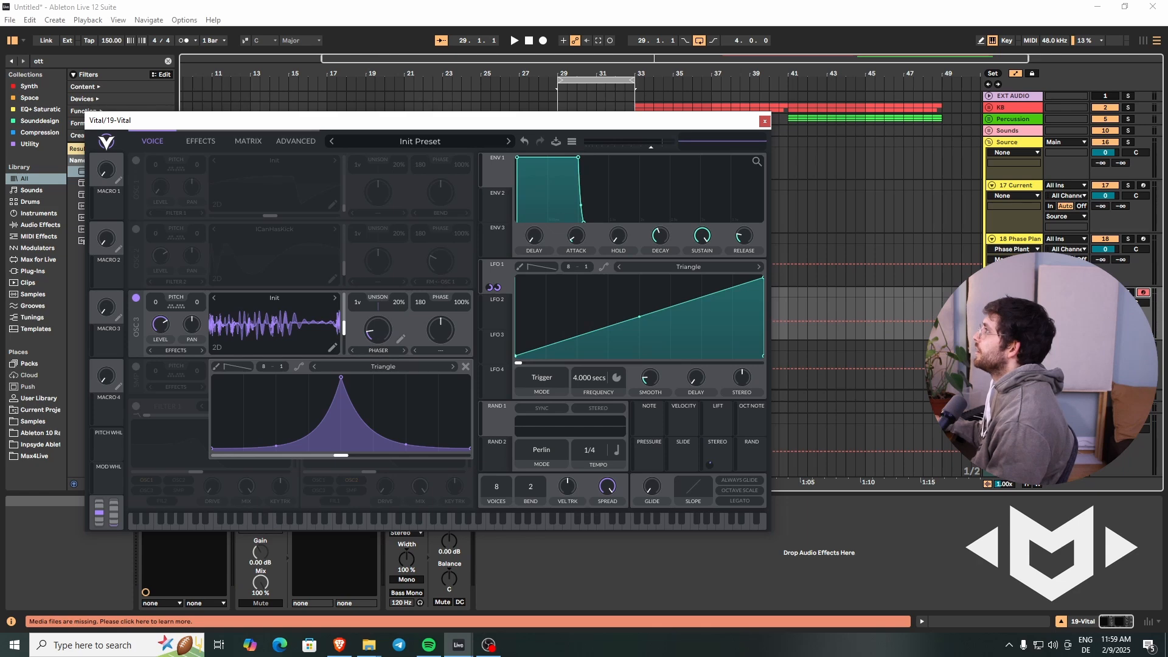
drag(391, 341, 382, 358)
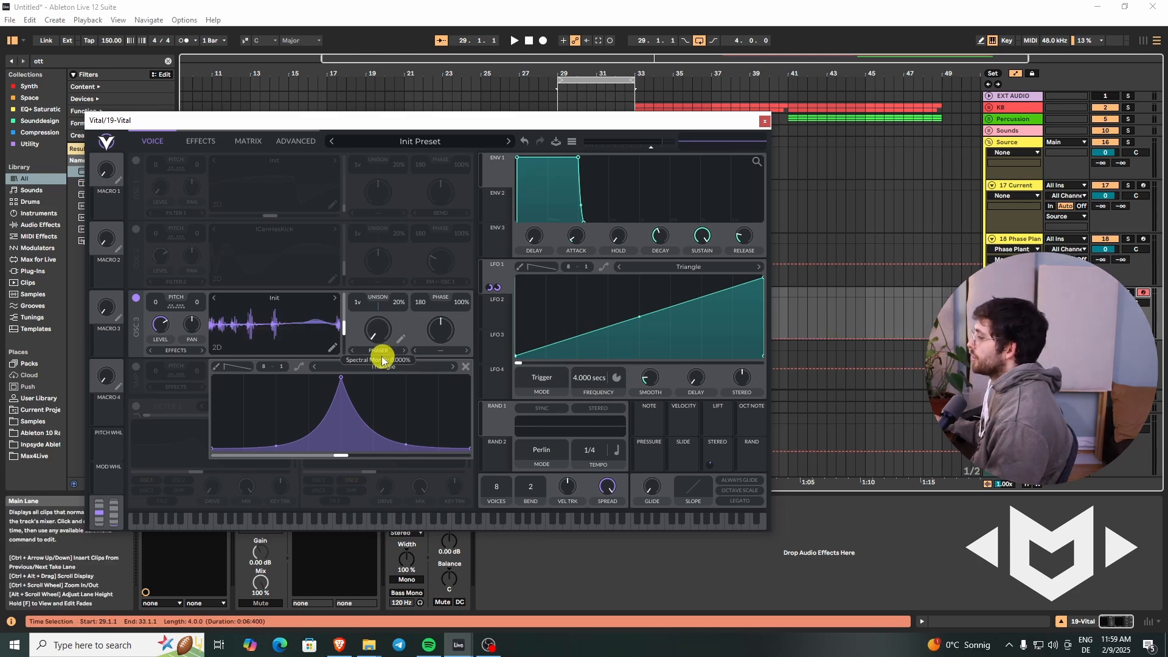
drag(91, 208, 378, 363)
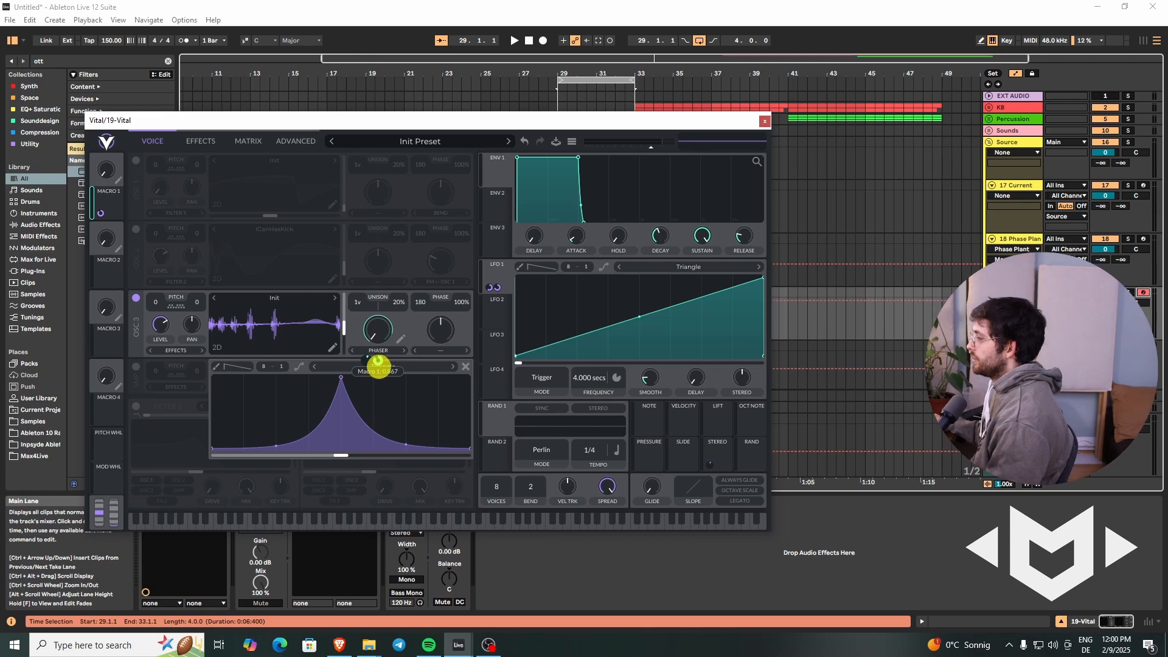
drag(107, 172, 152, 214)
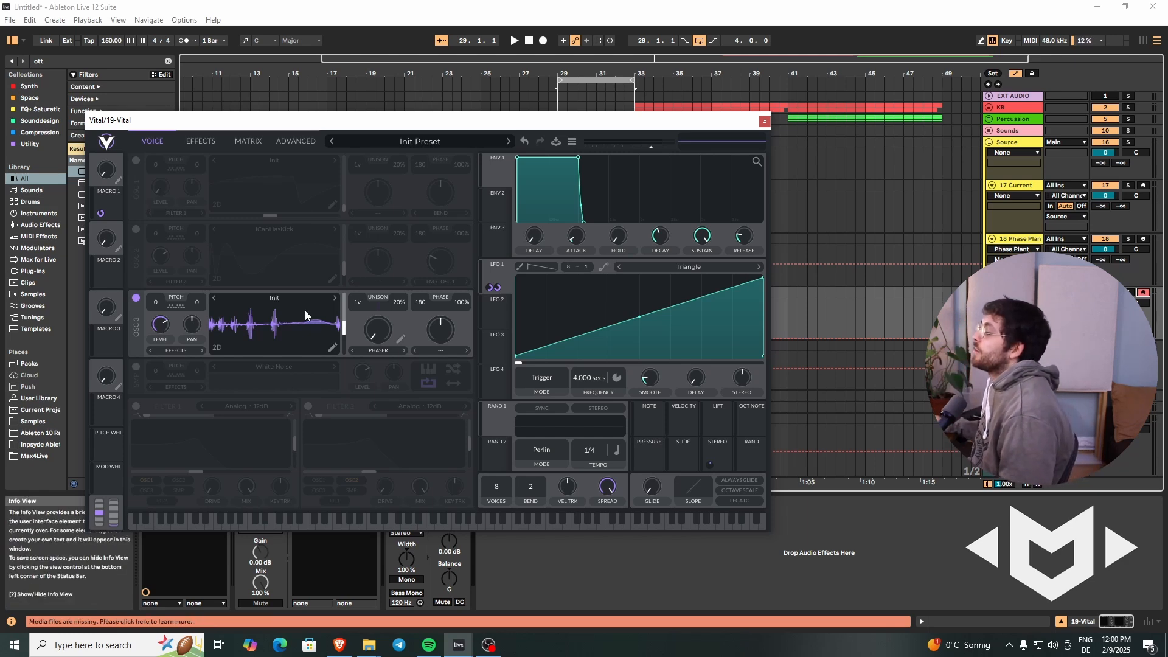
Step: Give oscillator 3 two unison voices and raise Macro 1 to about 0.45
click(356, 303)
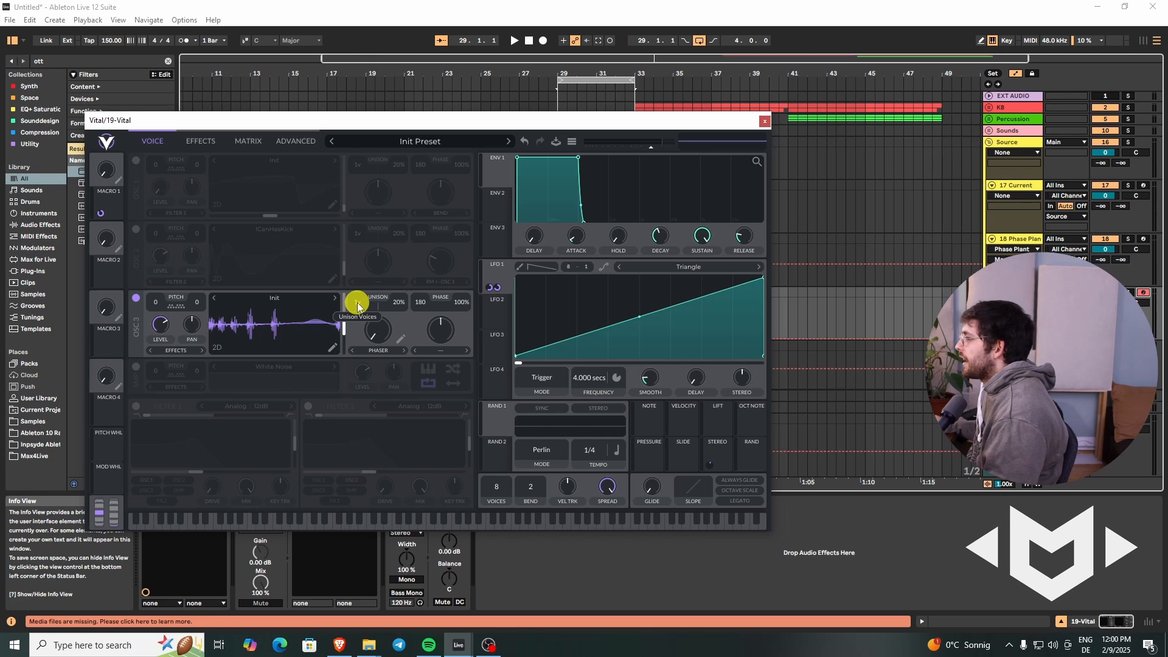
drag(358, 303, 381, 380)
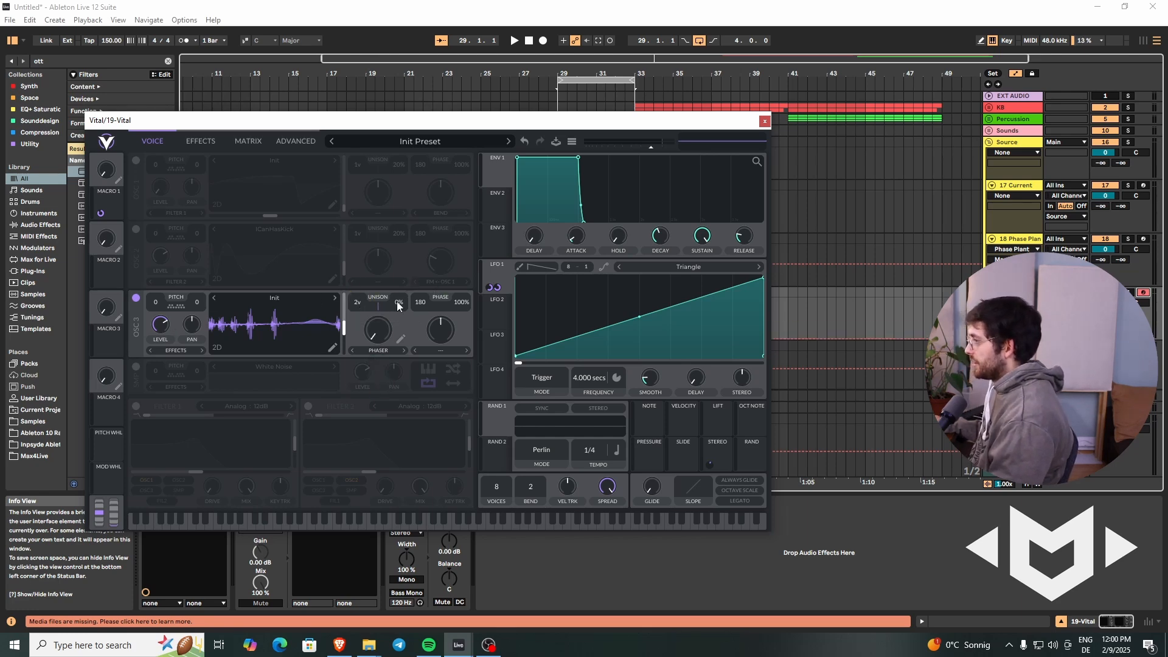
drag(107, 170, 117, 151)
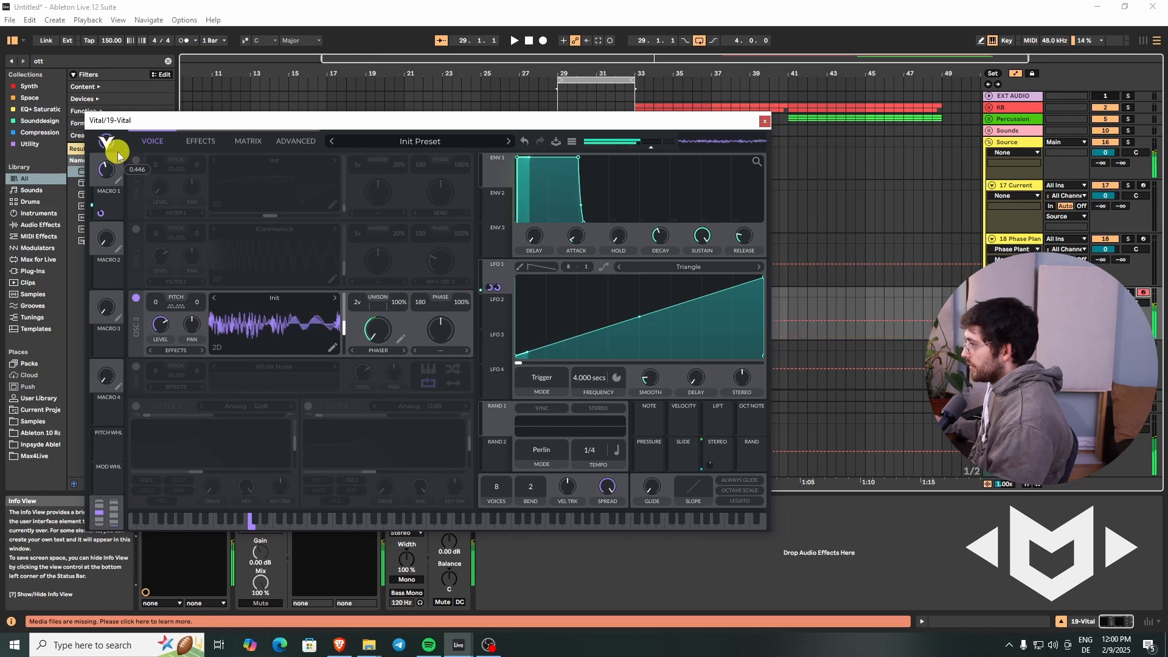
Step: Try oscillator 3's unison detune at 100% and then at 26%
mouse_move(401, 302)
mouse_down()
mouse_move(392, 377)
mouse_move(401, 287)
mouse_up()
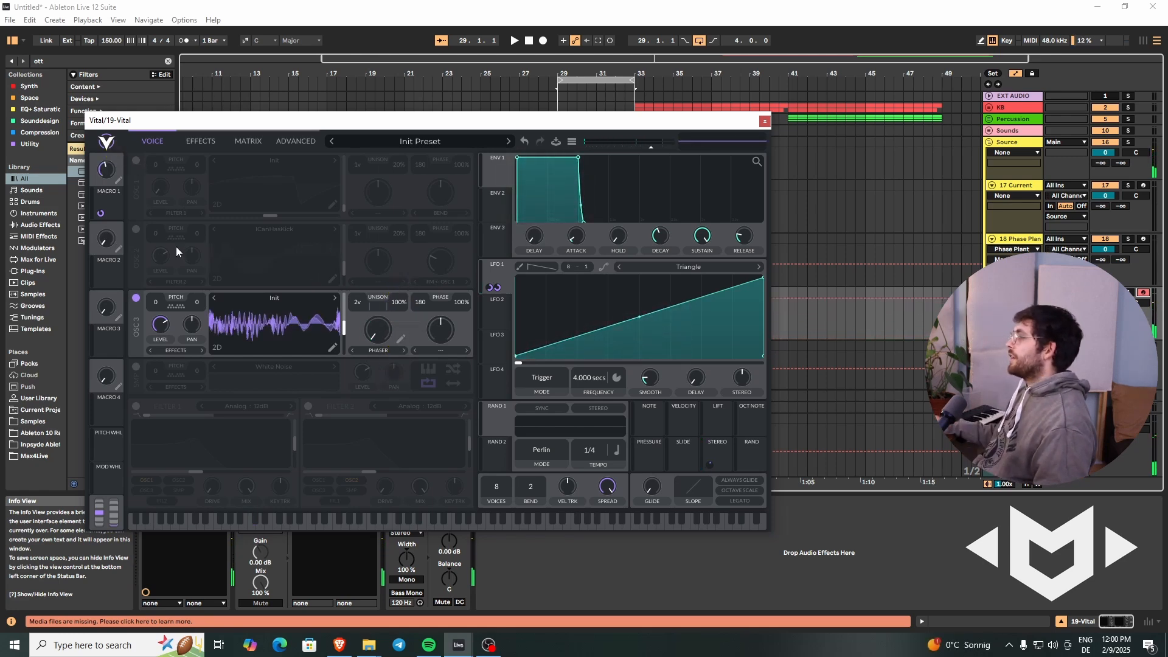
click(401, 309)
drag(402, 310, 399, 345)
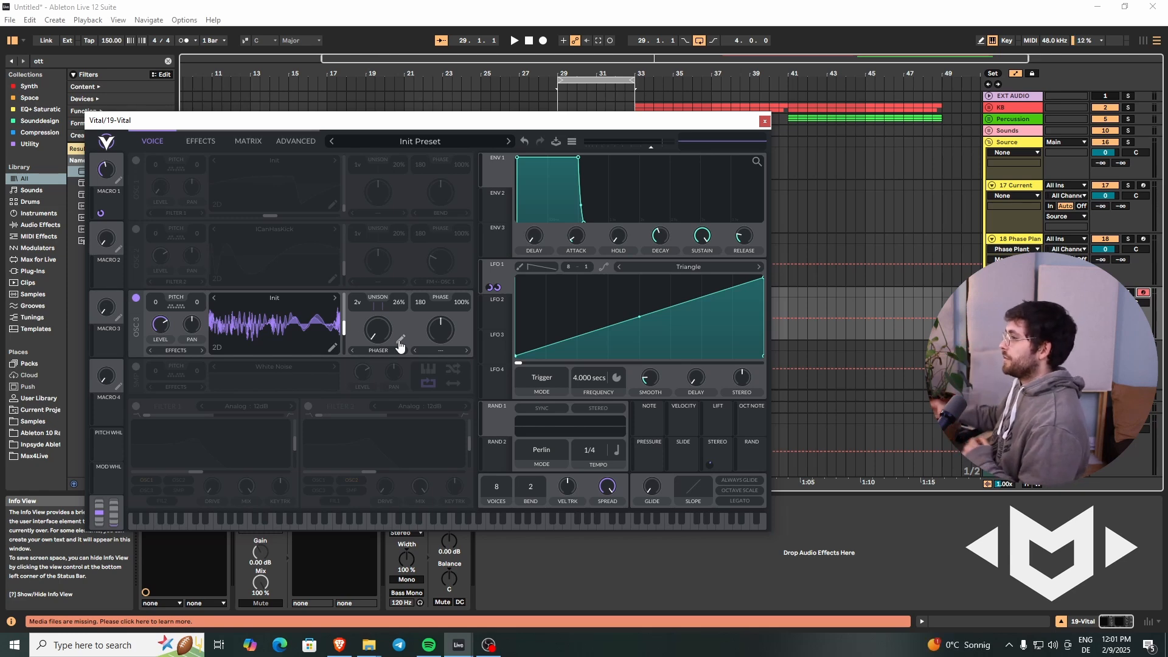
Step: Raise oscillator 3's unison detune range to 48 in the advanced settings and return to the oscillator view
click(287, 141)
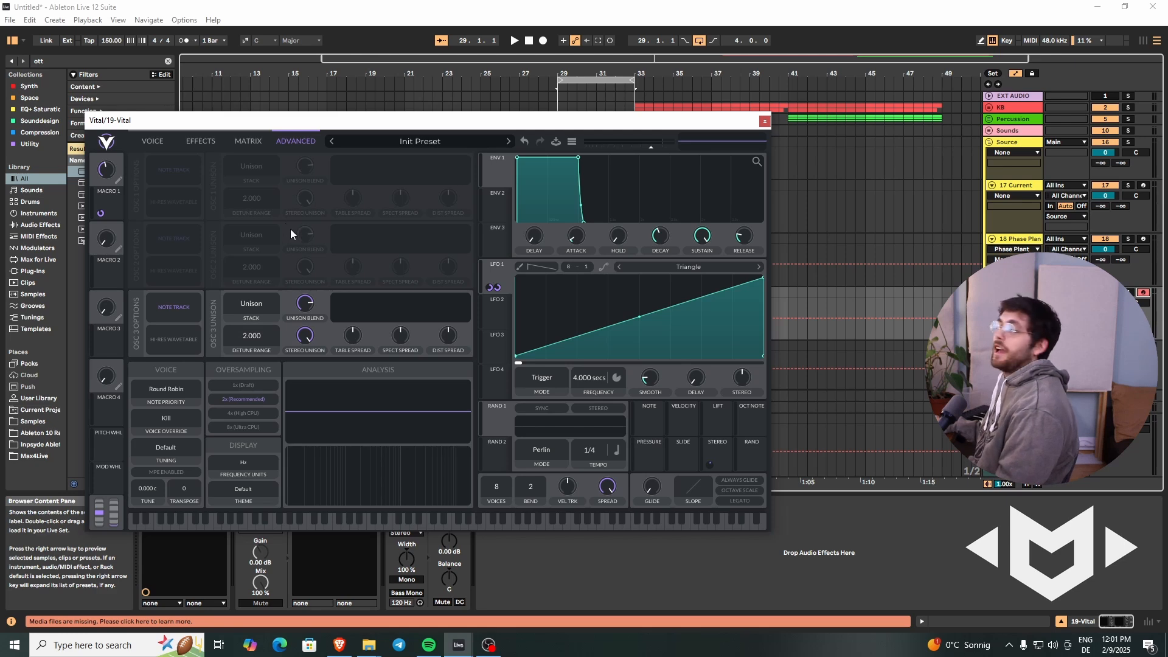
drag(246, 334, 293, 242)
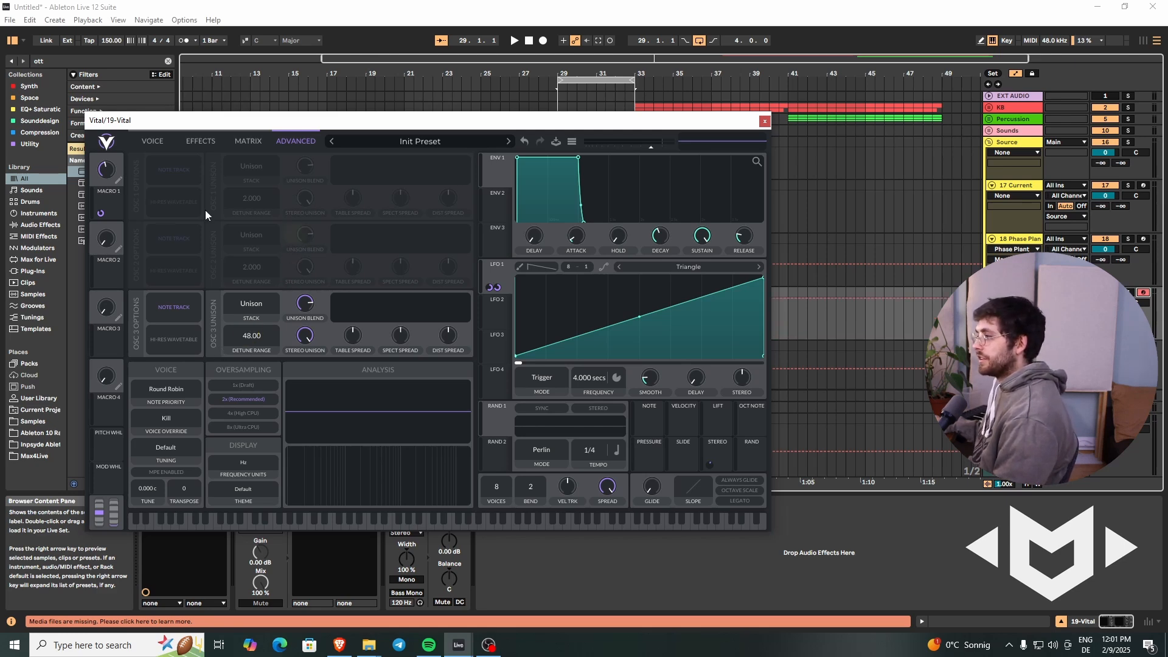
click(160, 141)
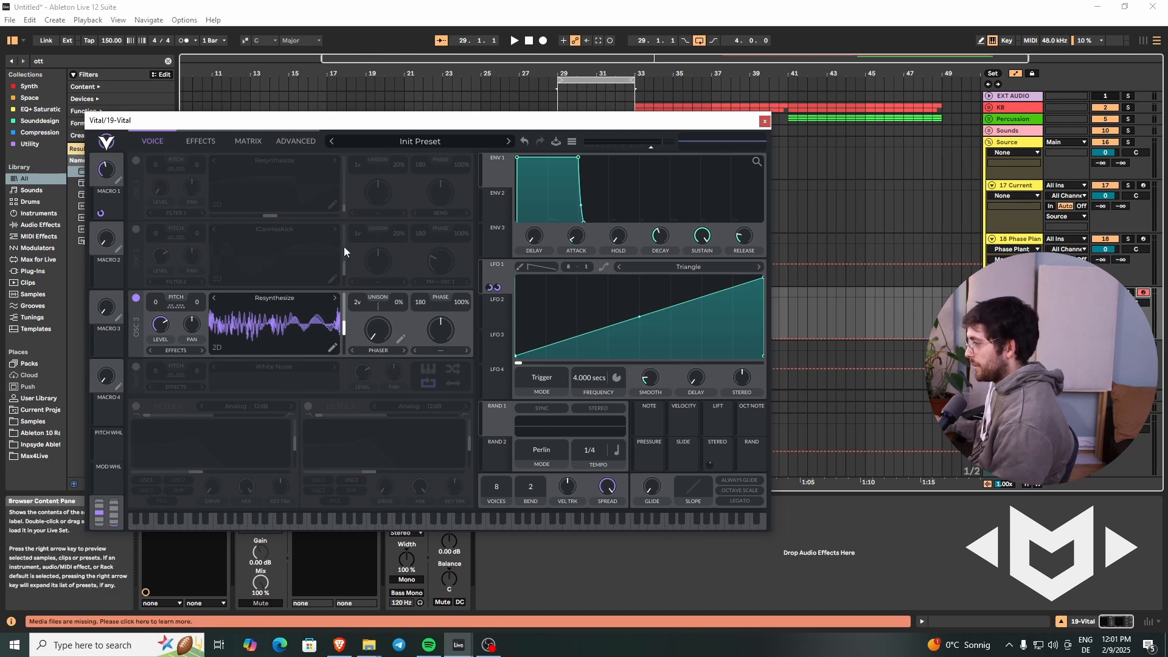
Step: Audition oscillator 3's unison detune, leave it at 0% and assign Macro 2 to modulate it
key(a)
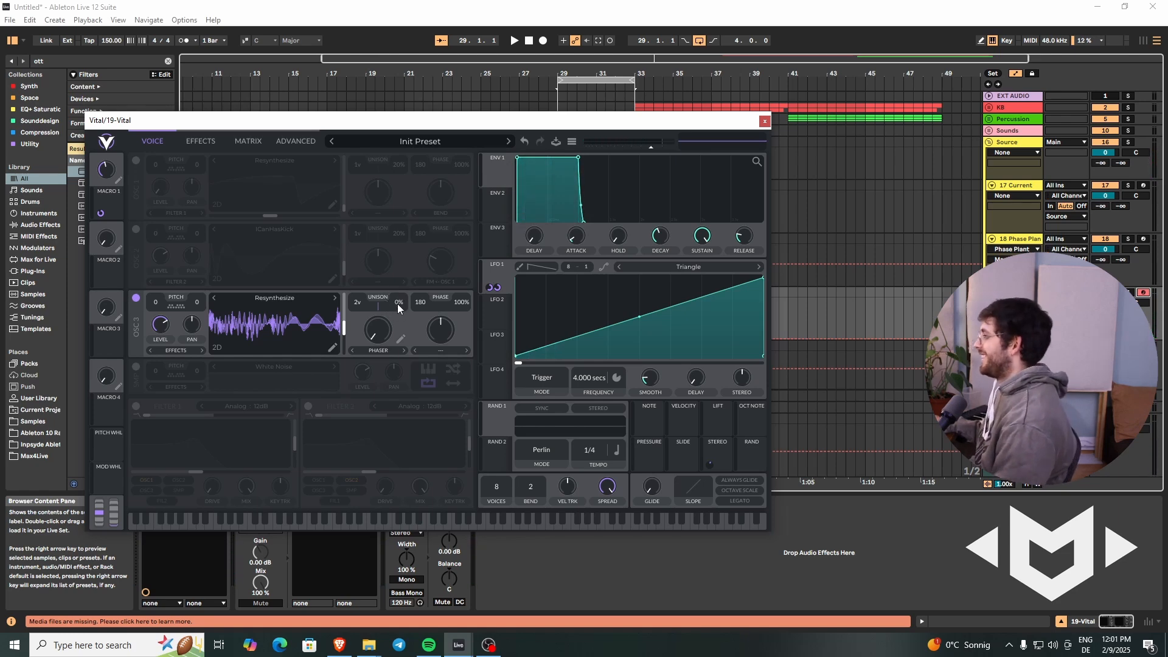
key(a)
mouse_move(397, 304)
mouse_down()
mouse_move(400, 236)
mouse_move(407, 321)
mouse_up()
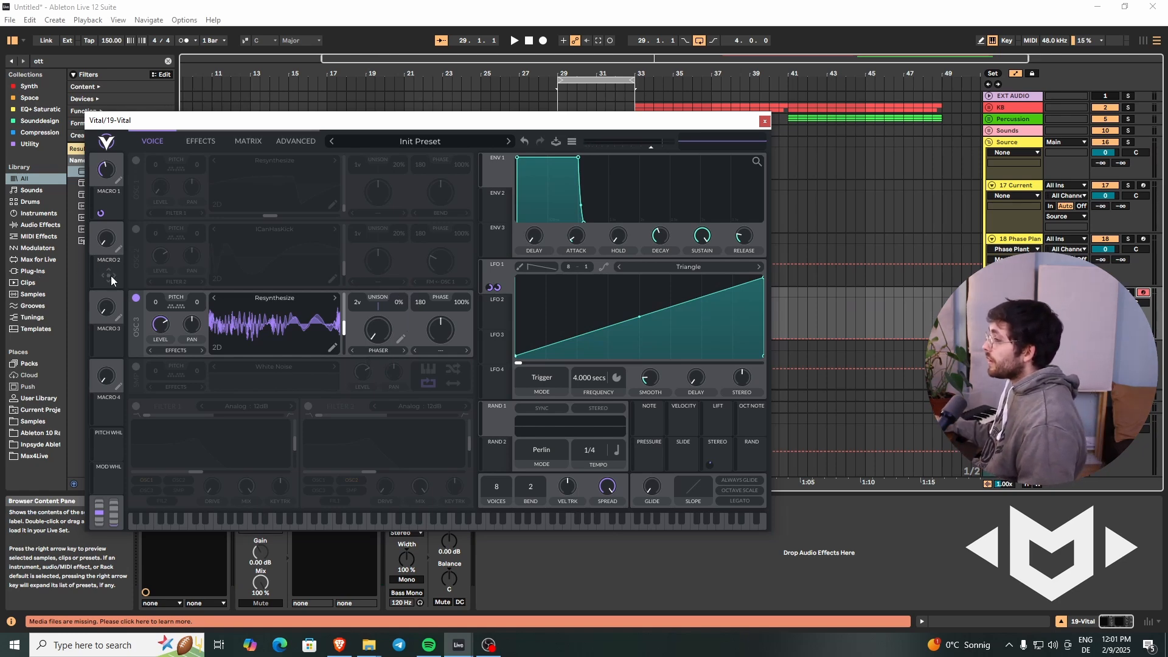
drag(109, 275, 398, 328)
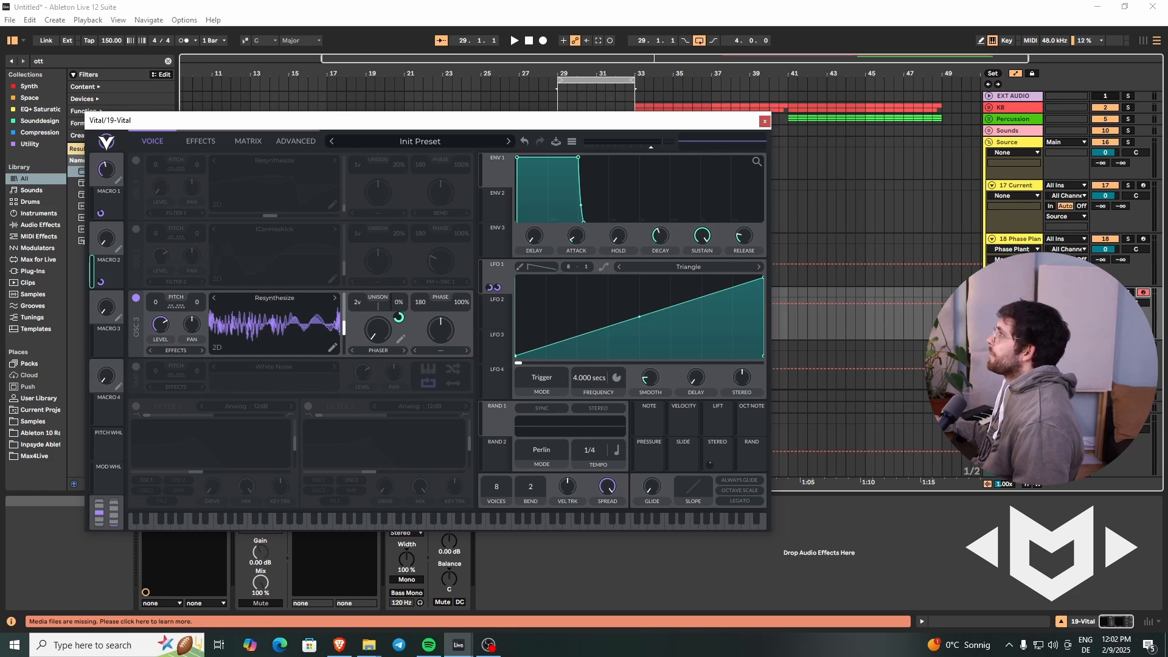
Step: Enable the multiband Compressor in the effects chain
click(201, 141)
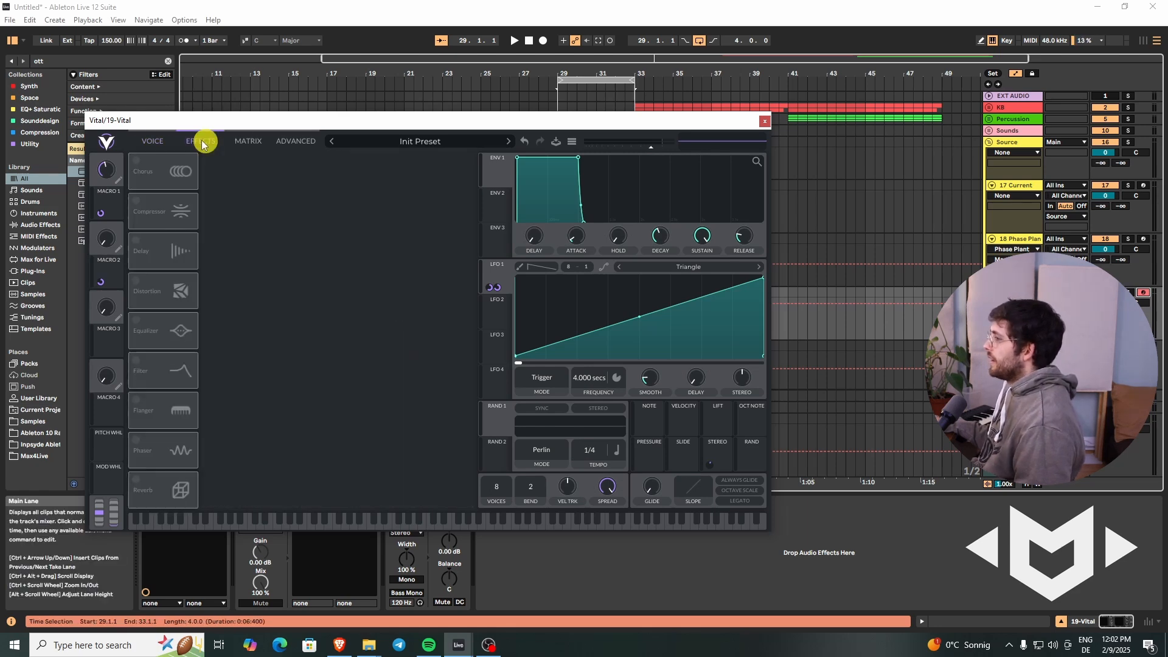
click(135, 204)
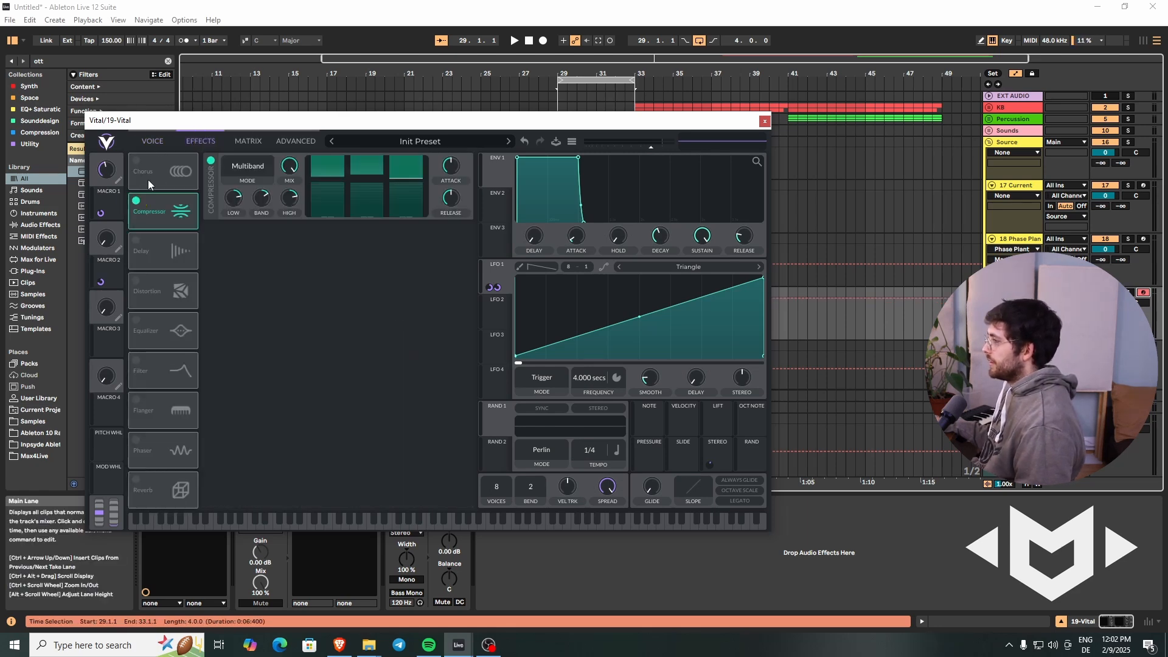
Step: Return to Vital's oscillator view and MIDI-map Macro 1 to CC 0 and Macro 2 to CC 1 on the controller
click(165, 141)
key(ctrl+m)
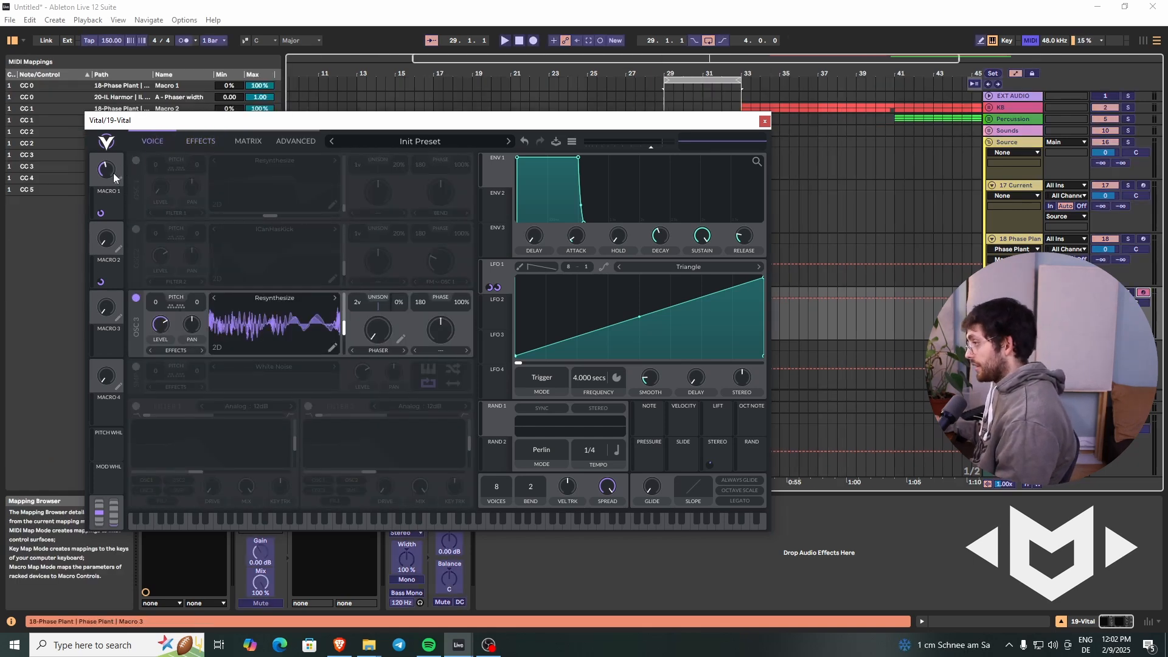
drag(113, 173, 118, 160)
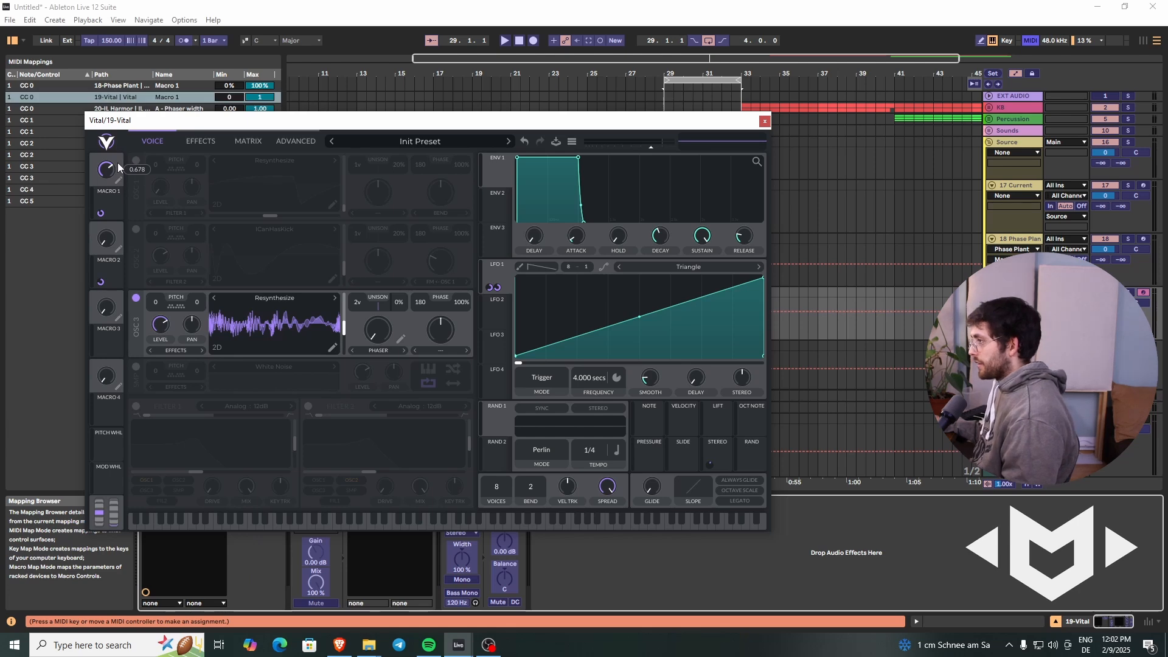
key(Delete)
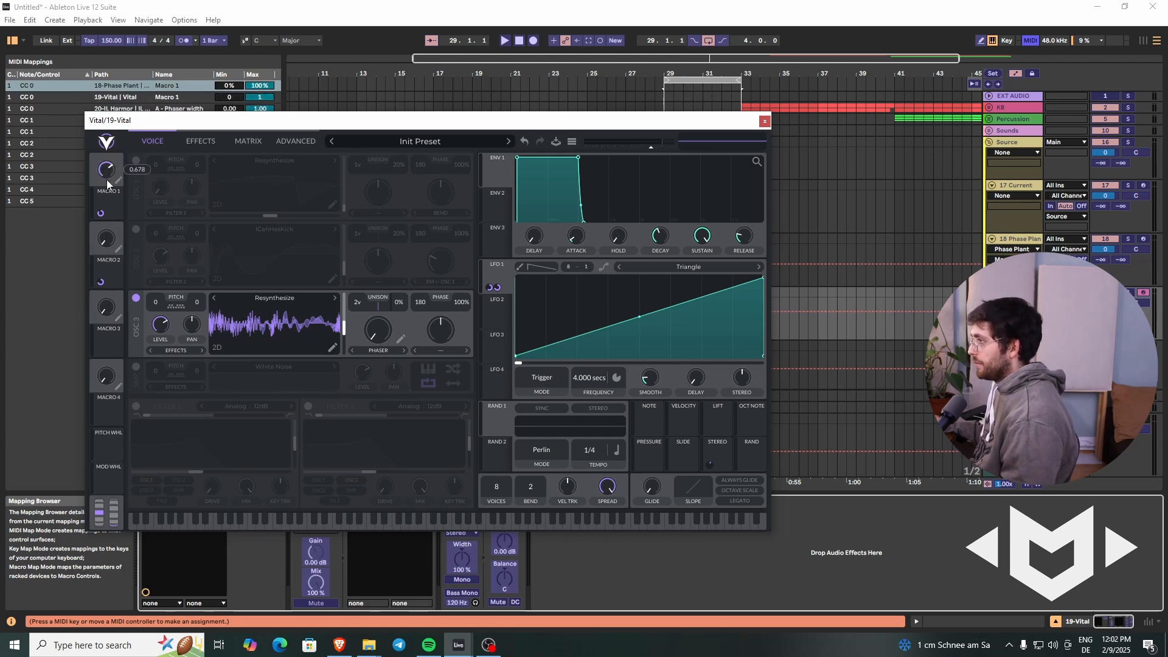
click(106, 239)
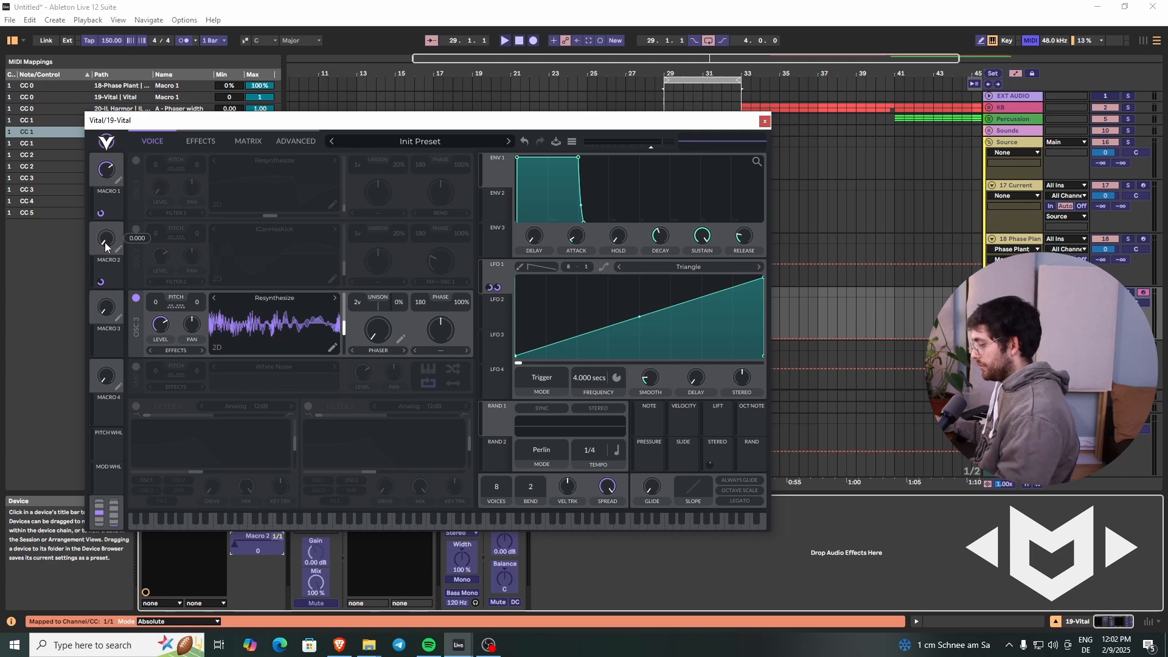
key(ctrl+m)
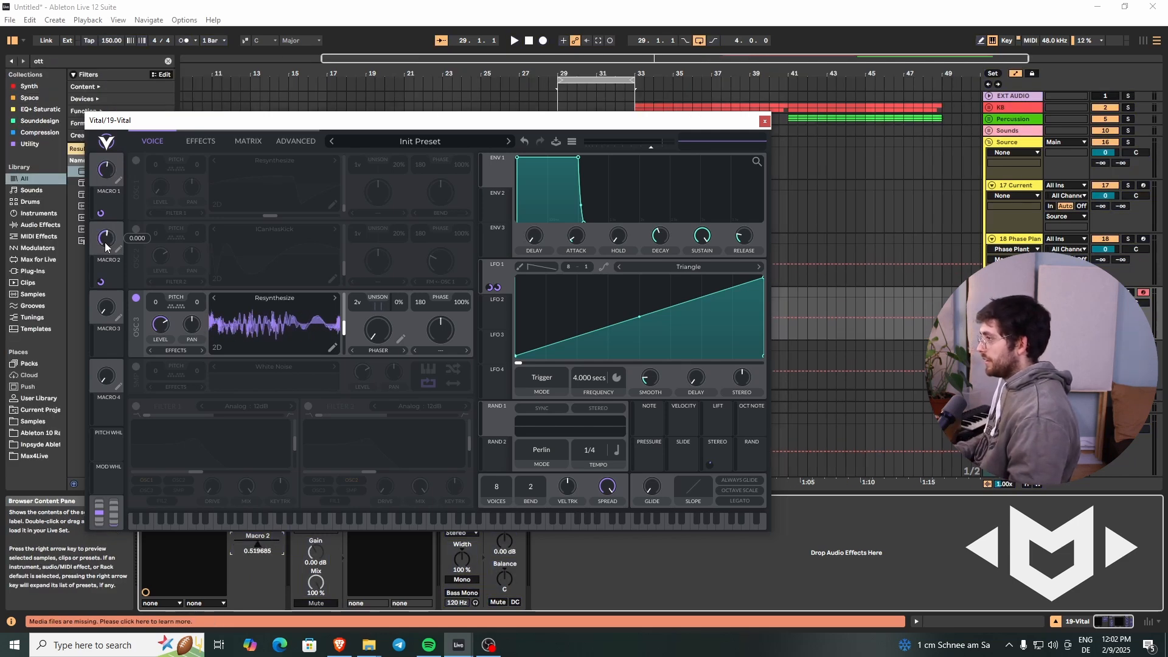
Step: Close the synth window and create a four-bar MIDI clip on the Vital track from bar 29 to 33 with a sustained C0 note
click(767, 119)
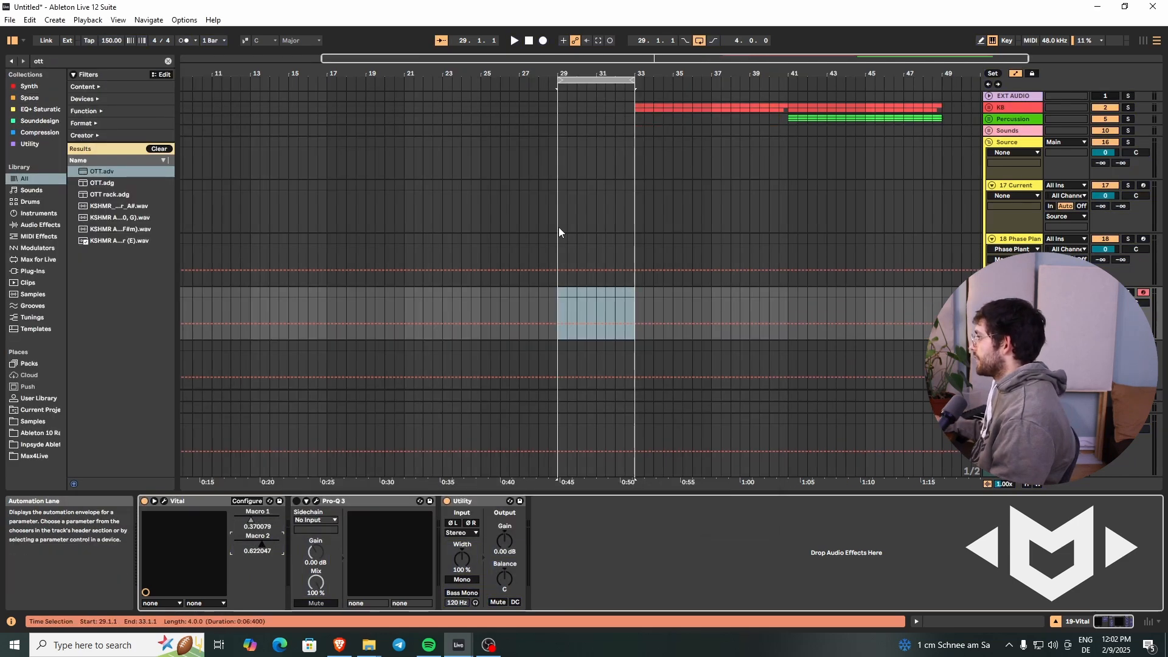
click(556, 298)
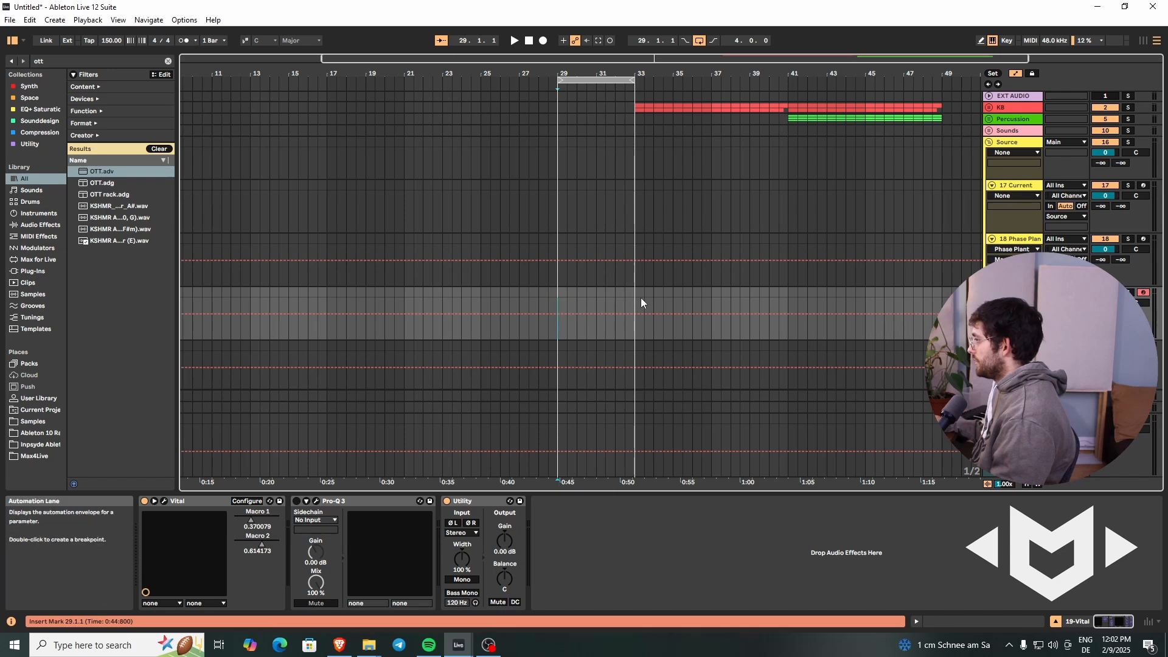
key(ctrl+shift+m)
click(603, 290)
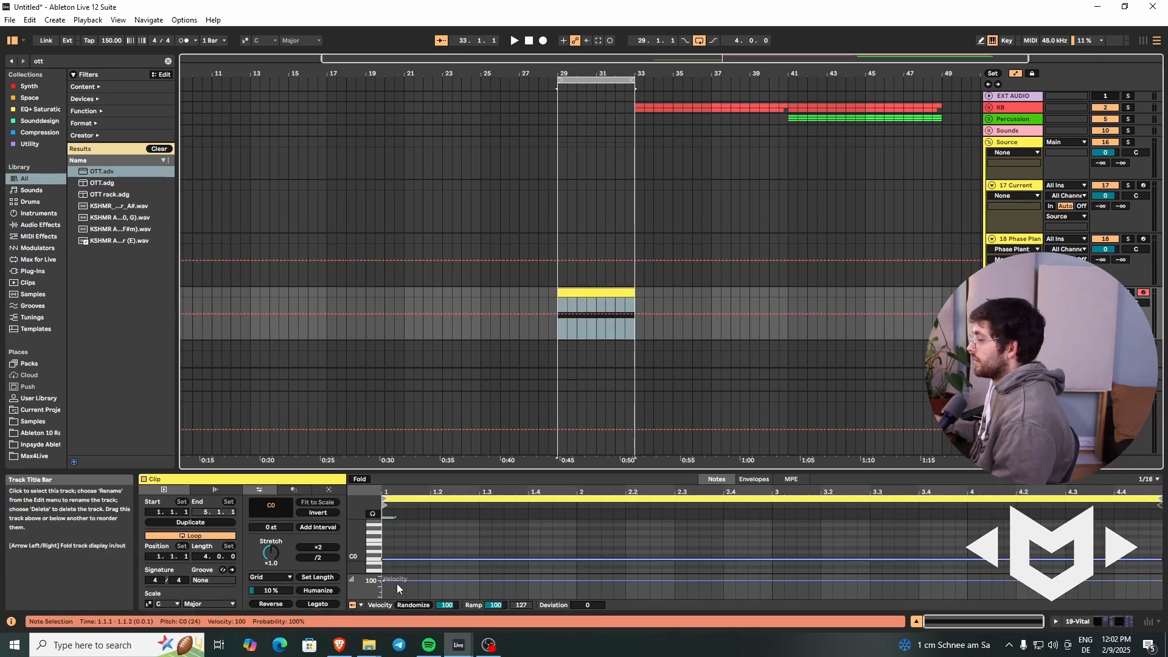
click(437, 560)
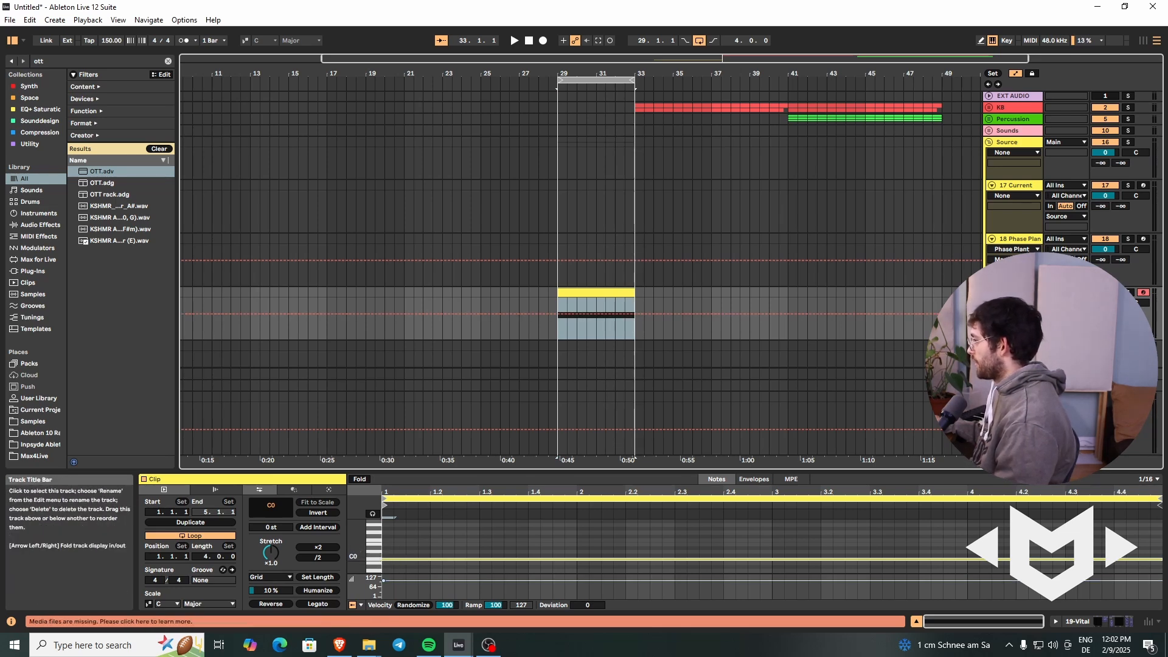
Step: Reopen the Vital window and play the looped clip to audition Macros 1 and 2 with the controller
key(shift+Tab)
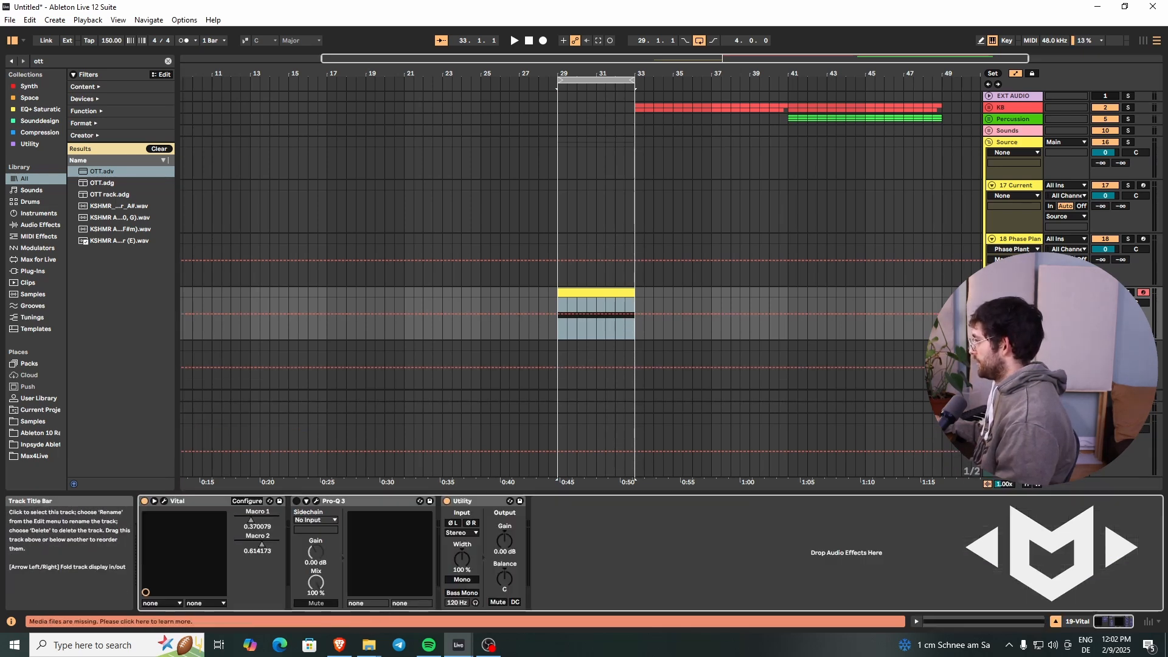
click(168, 502)
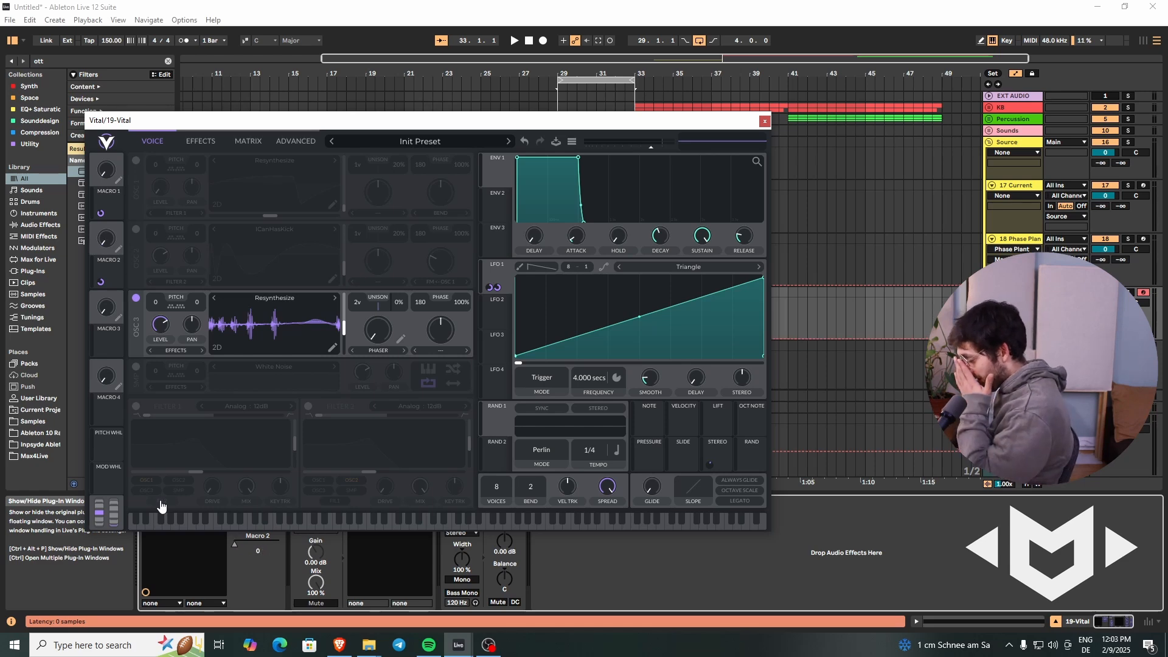
key(space)
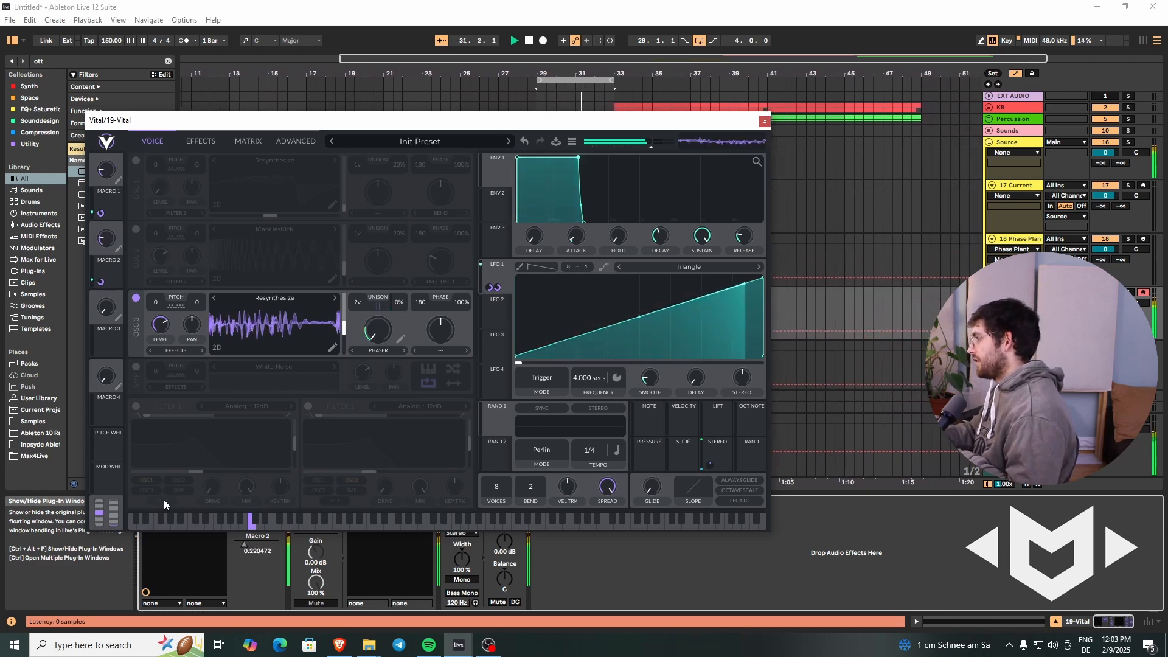
key(space)
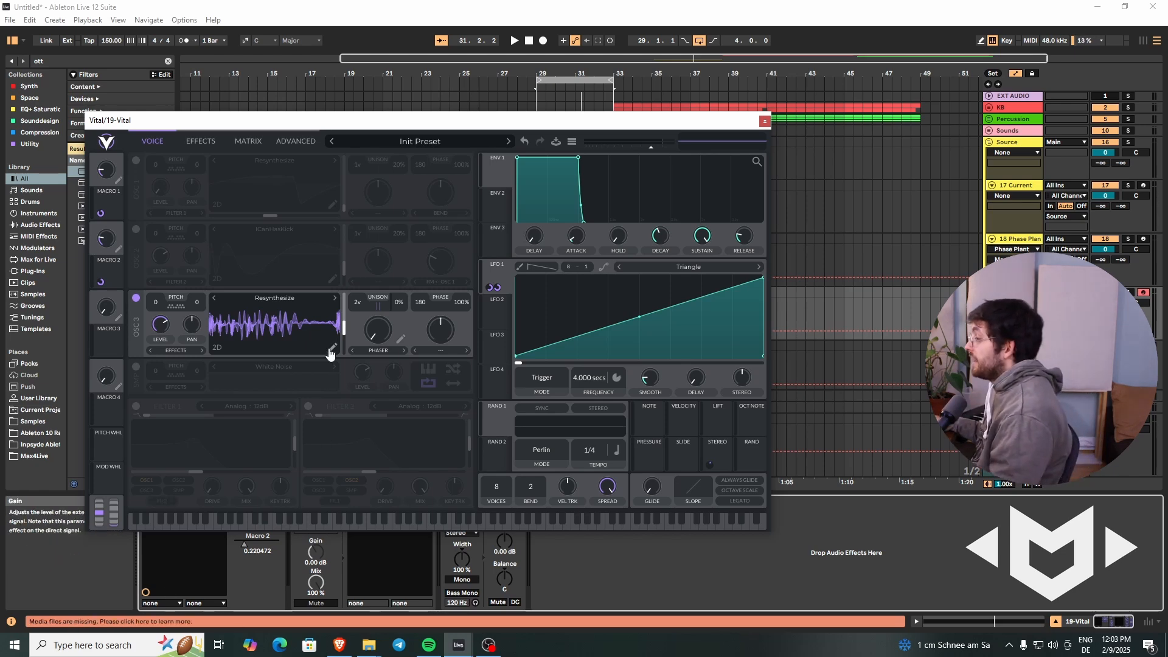
Step: Assign Macro 3 to modulate oscillator 3's wavetable position, MIDI-map it to the controller and audition it on the looped clip
mouse_move(345, 329)
mouse_down()
mouse_move(346, 310)
mouse_move(345, 334)
mouse_up()
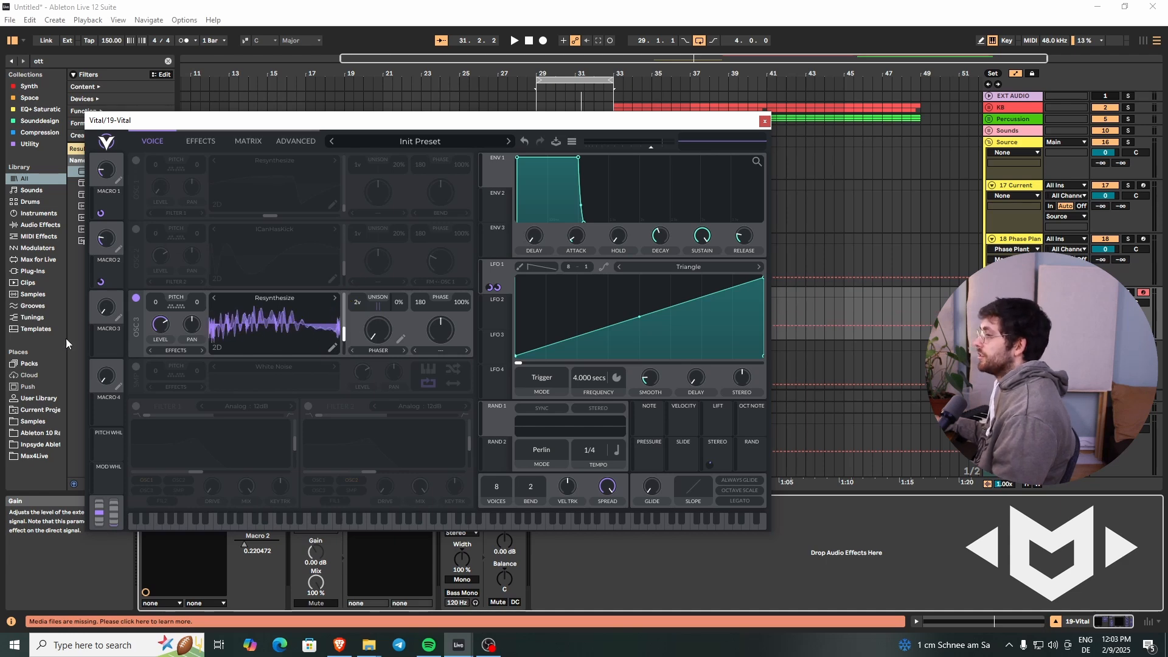
drag(101, 350, 333, 305)
key(ctrl+m)
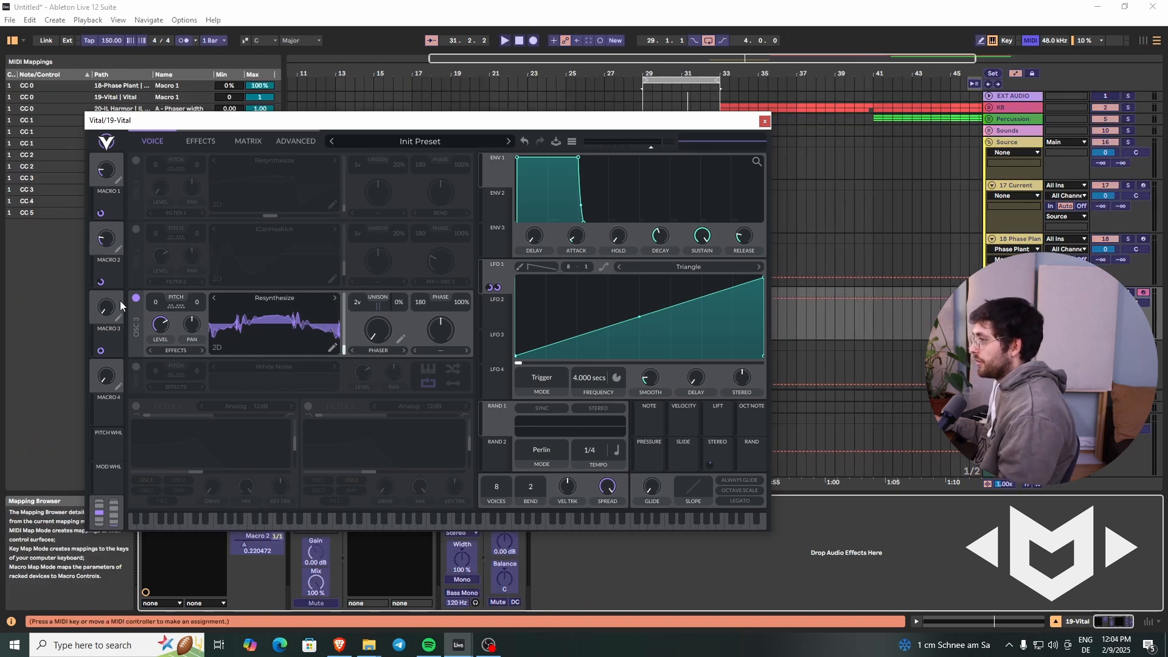
click(105, 312)
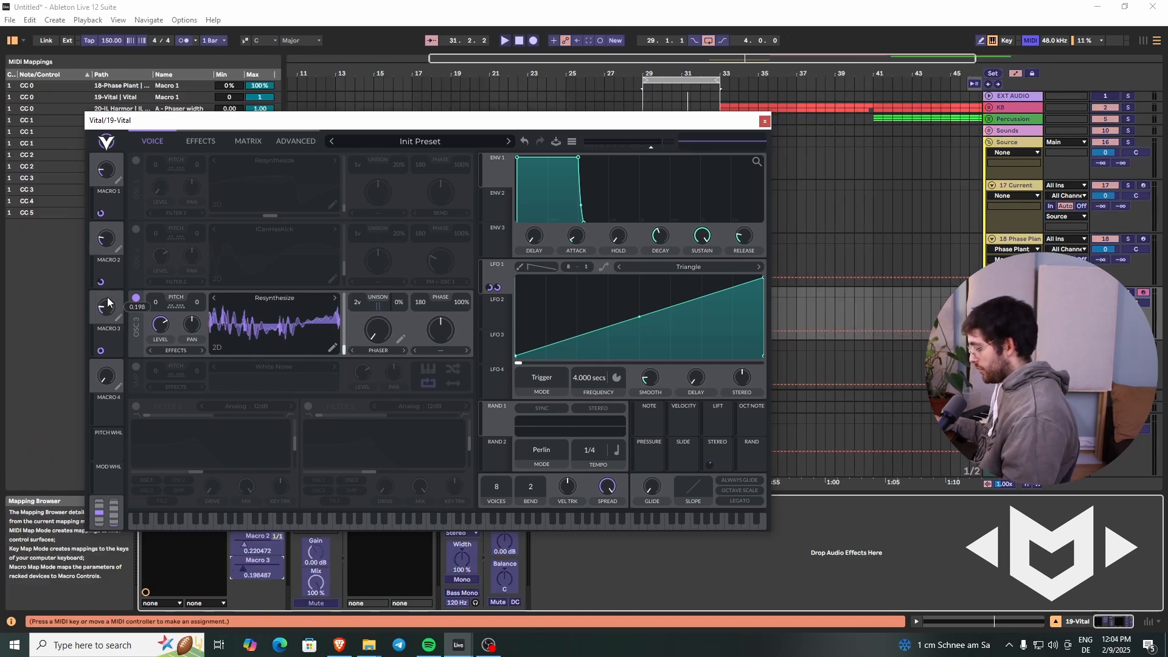
key(ctrl+m)
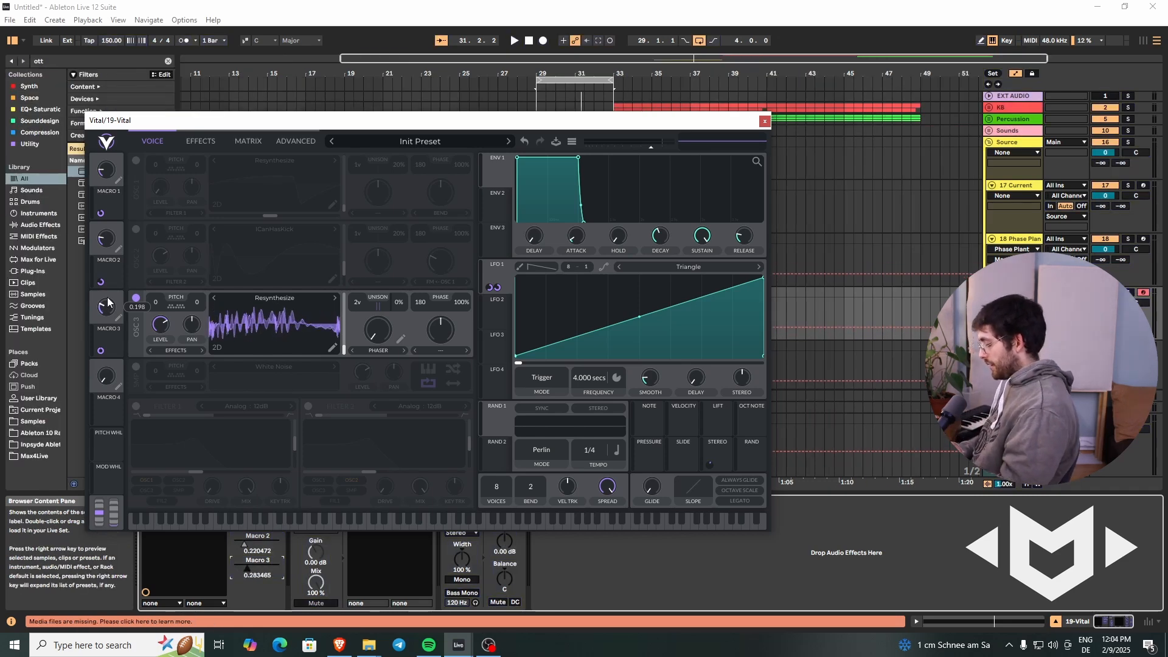
key(space)
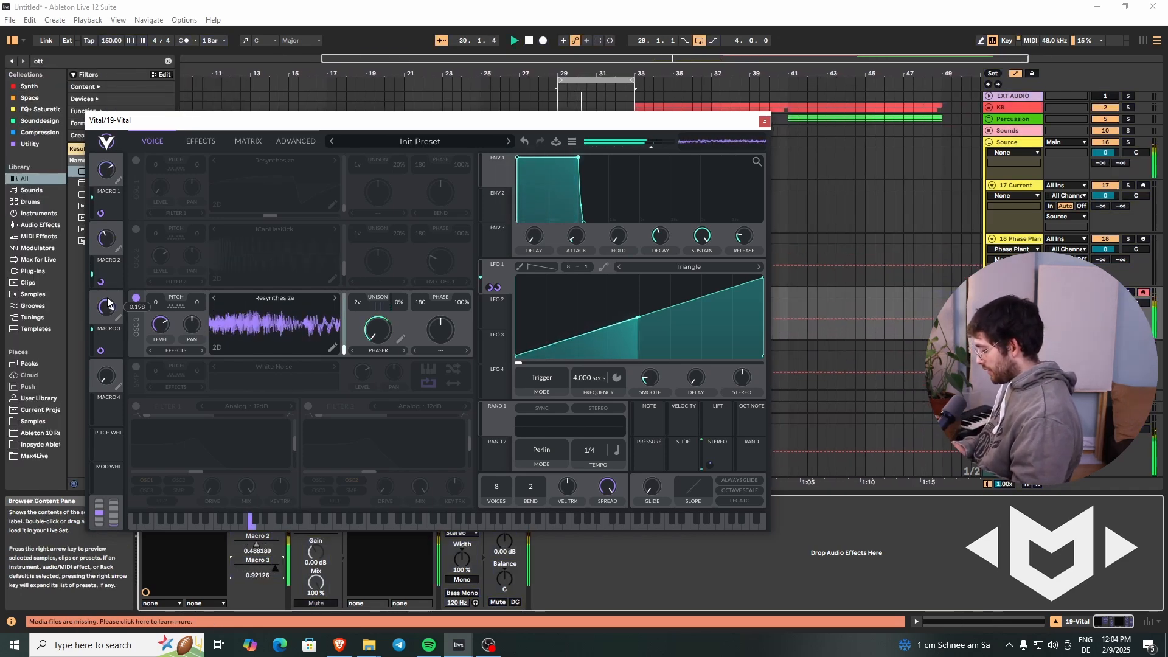